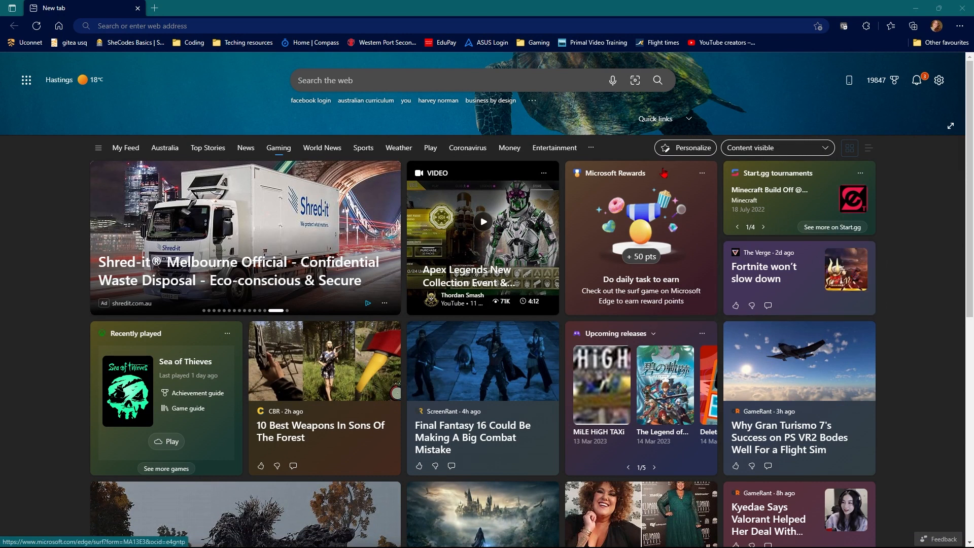
# Go to youtube from the Edge address bar to load the YouTube home page.
pyautogui.click(353, 26)
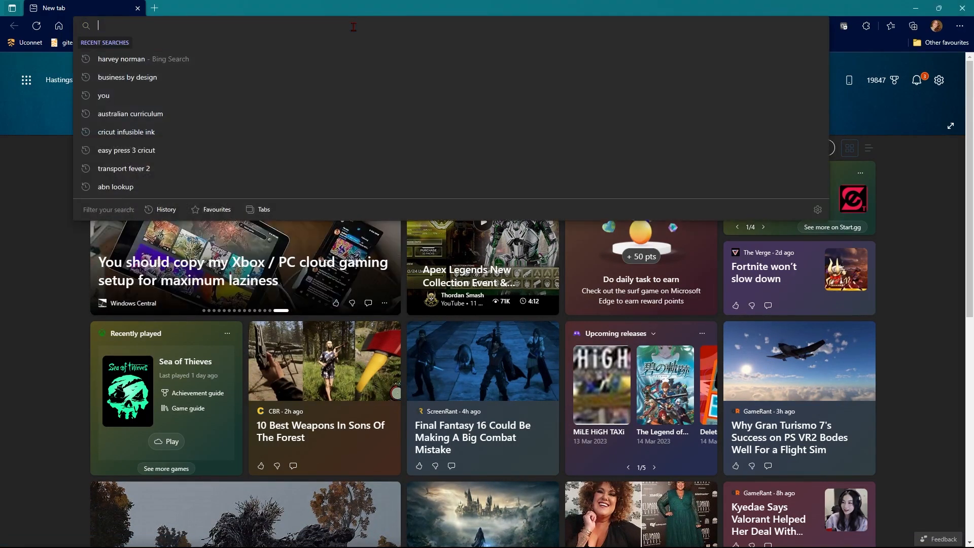
pyautogui.write('youtube')
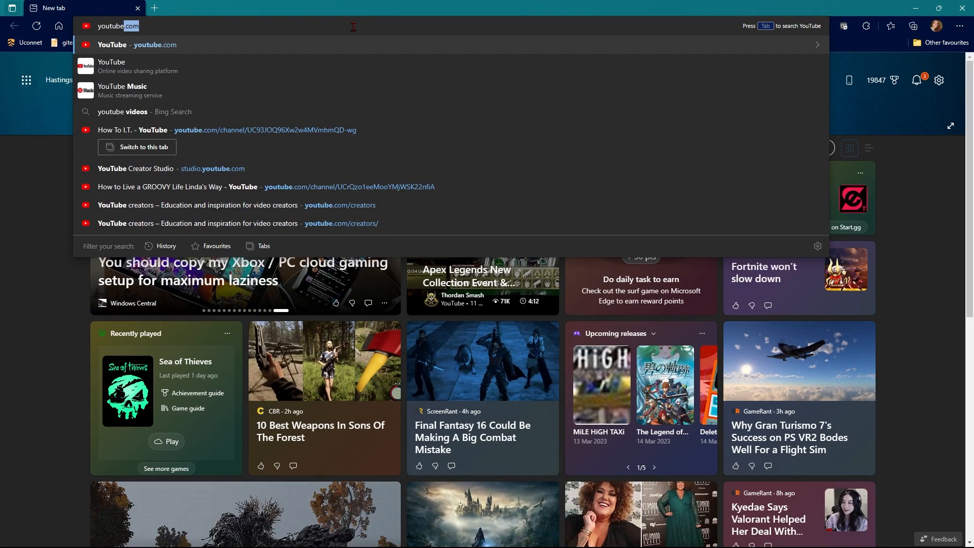
pyautogui.press('Return')
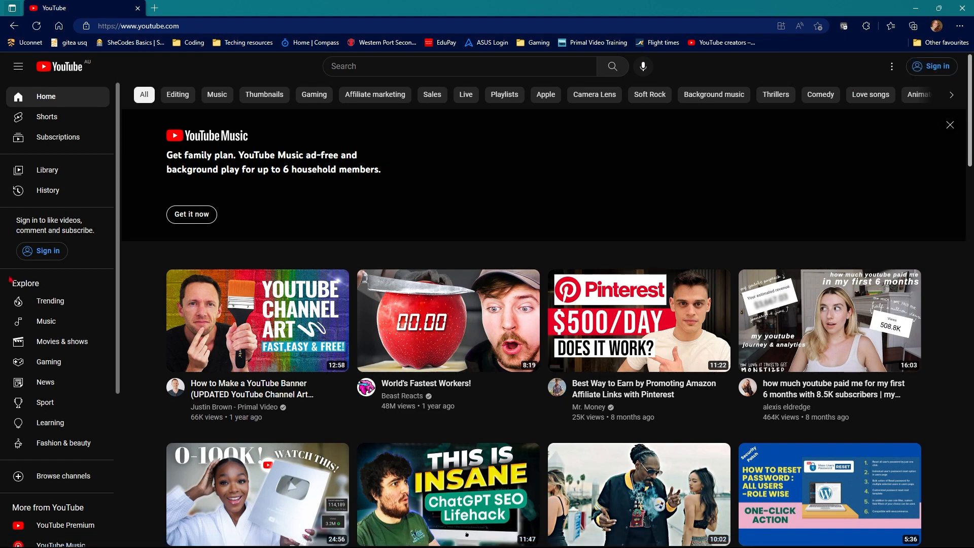
# Start signing in with the Sign in button in the YouTube sidebar.
pyautogui.click(52, 250)
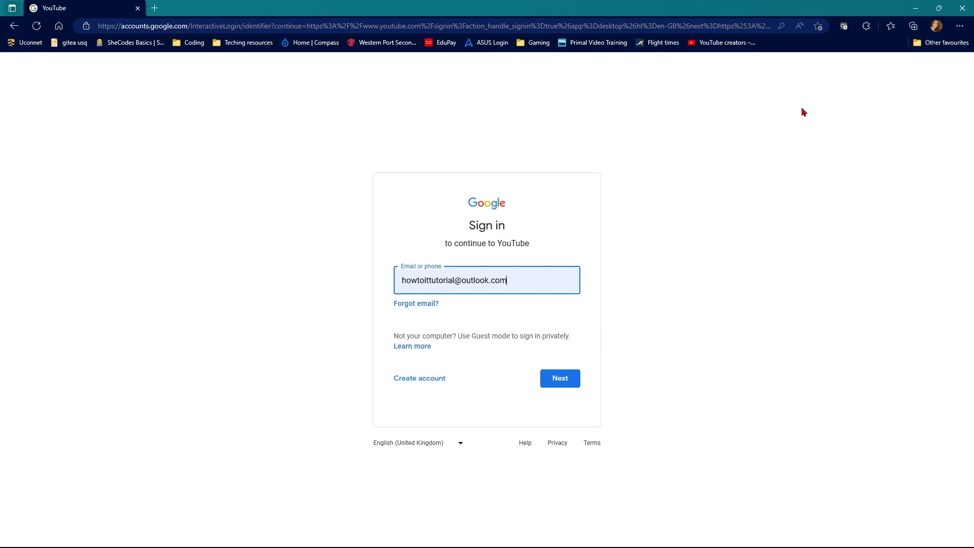
# Confirm the pre-filled email, submit the account password, and skip the optional setup suggestions.
pyautogui.click(584, 260)
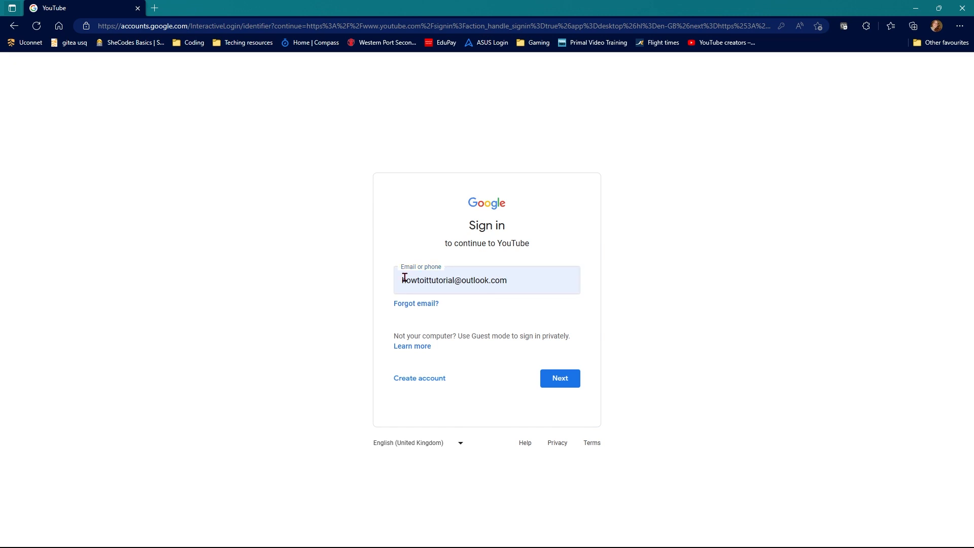
pyautogui.click(567, 387)
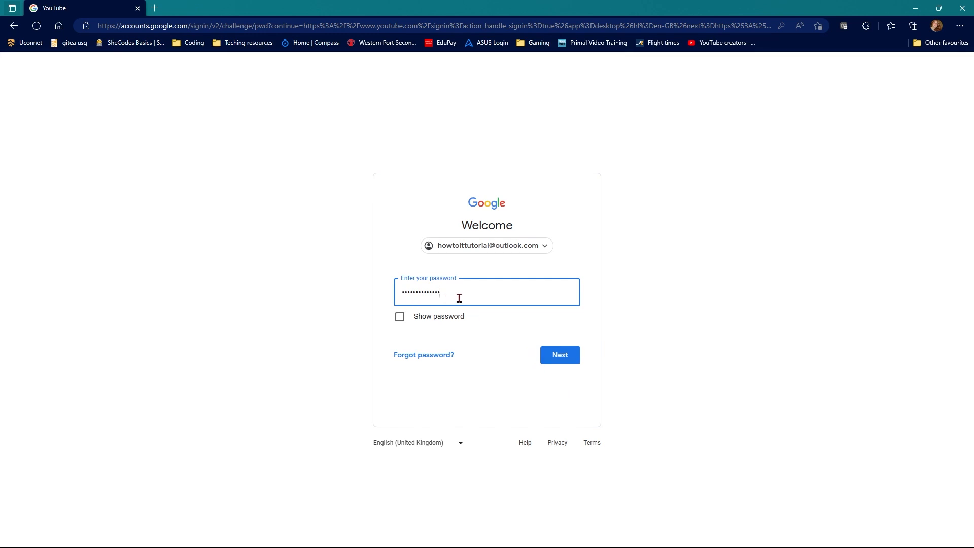
pyautogui.click(558, 360)
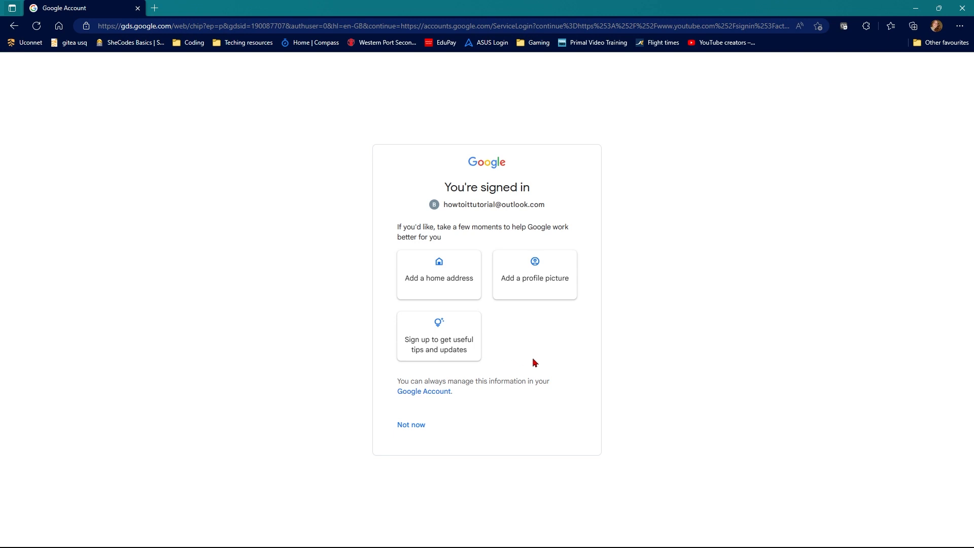
pyautogui.click(415, 429)
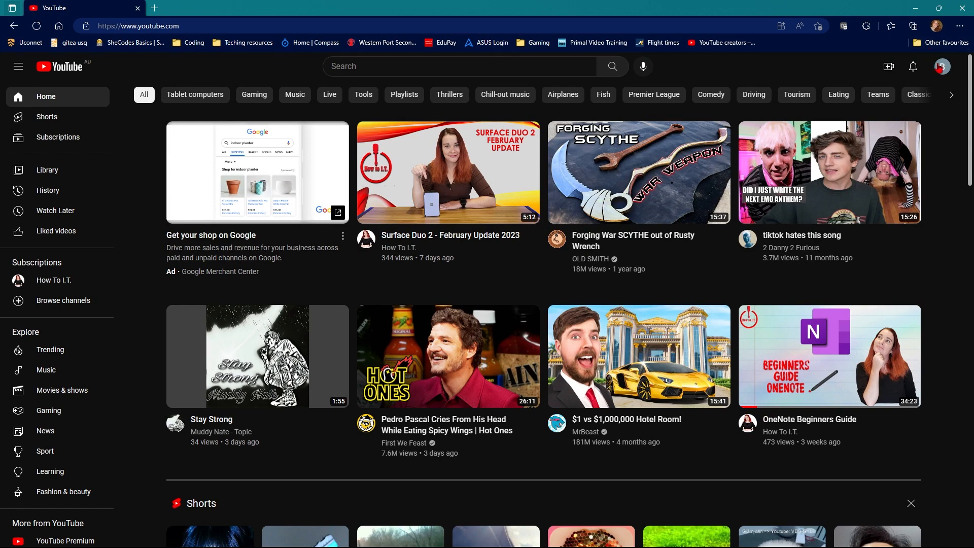
# Choose Create a channel from the profile avatar's account menu.
pyautogui.click(940, 68)
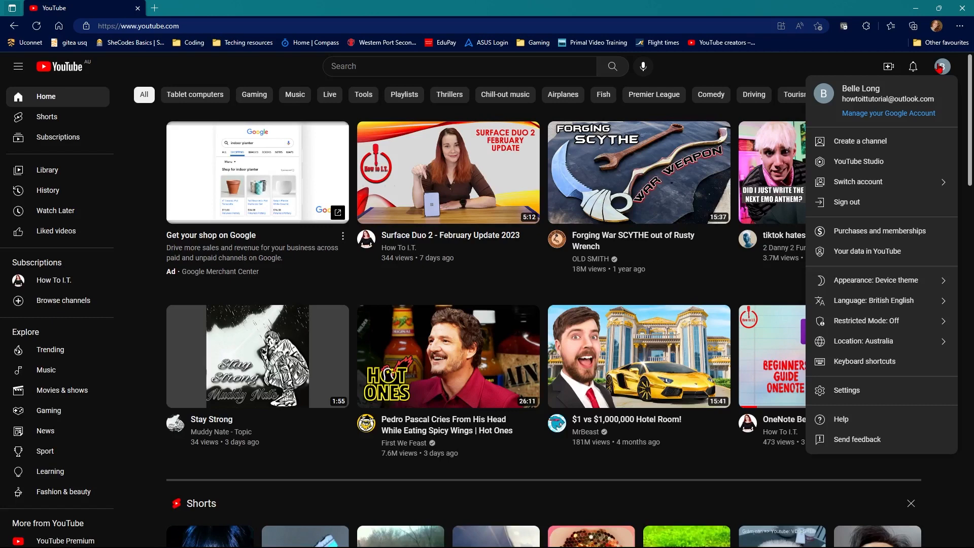
pyautogui.click(859, 143)
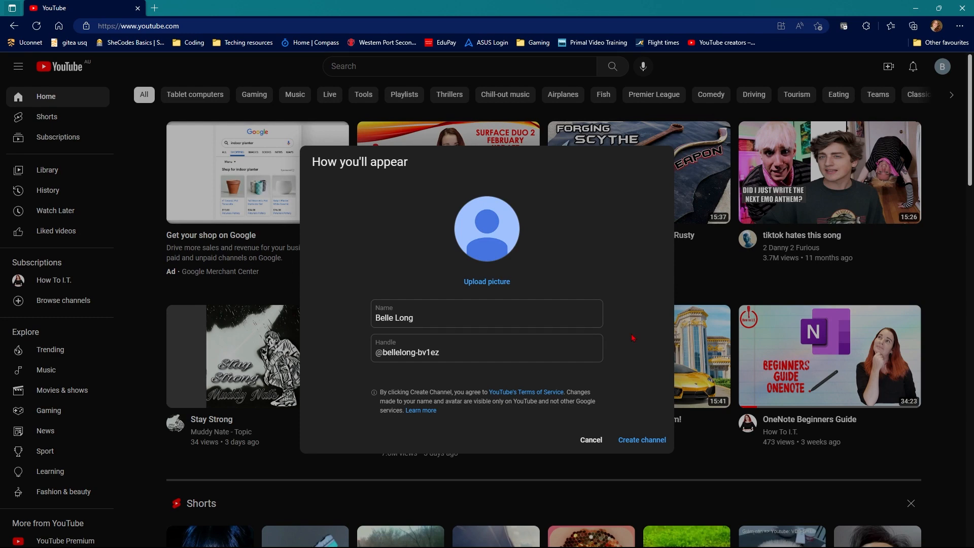
pyautogui.click(486, 287)
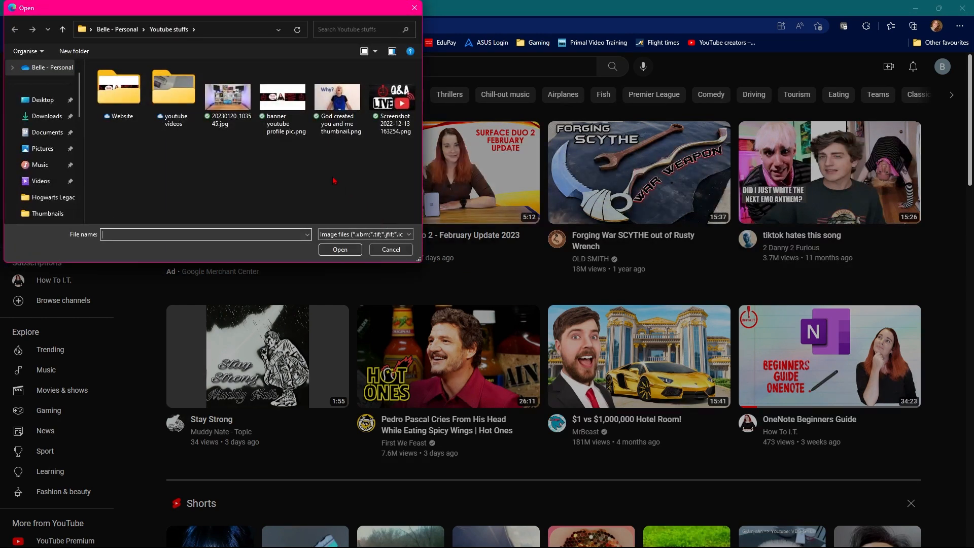
pyautogui.doubleClick(116, 104)
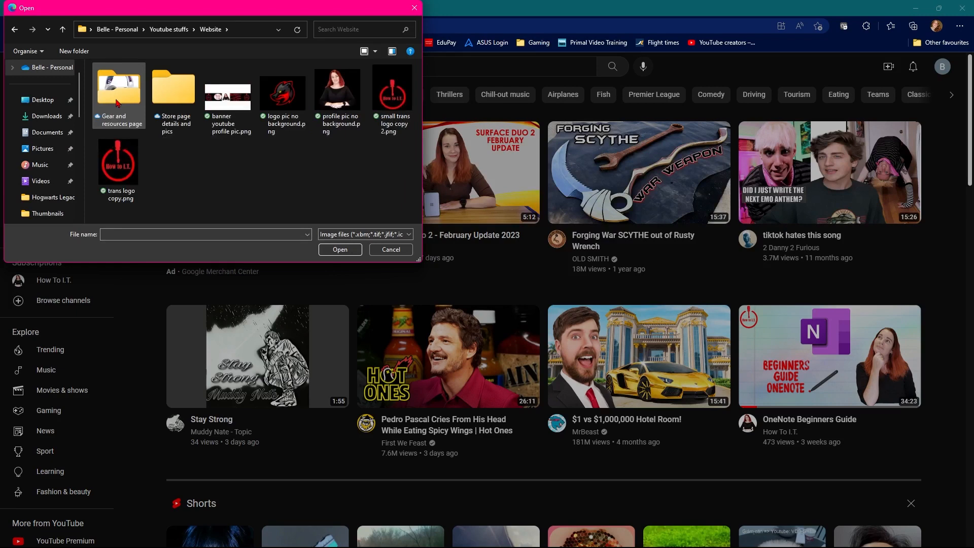
pyautogui.click(118, 162)
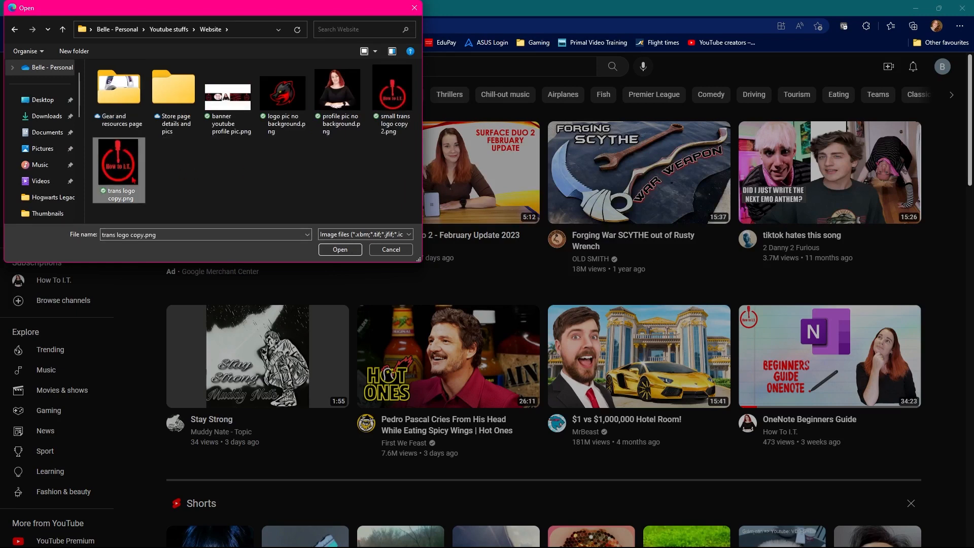
pyautogui.click(340, 249)
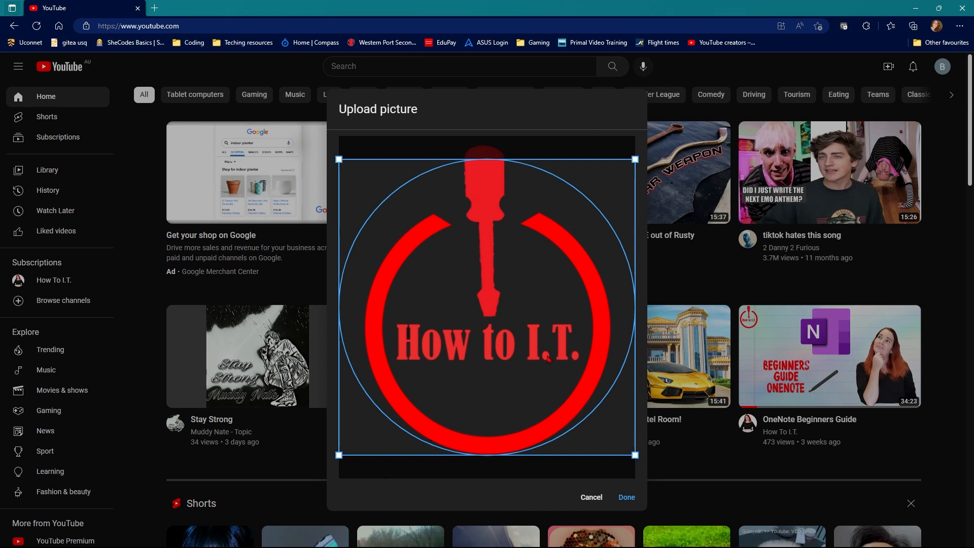
pyautogui.moveTo(548, 360); pyautogui.dragTo(552, 459)
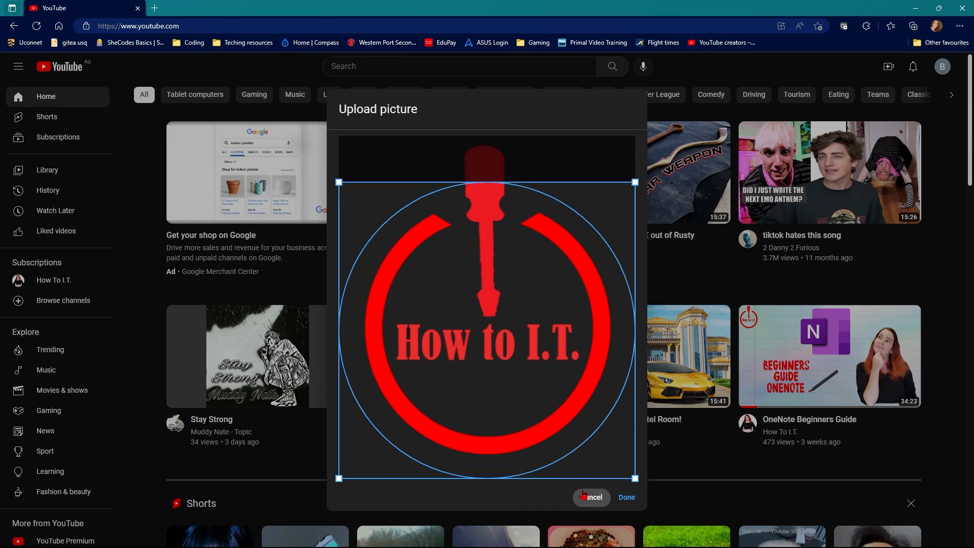
pyautogui.click(584, 495)
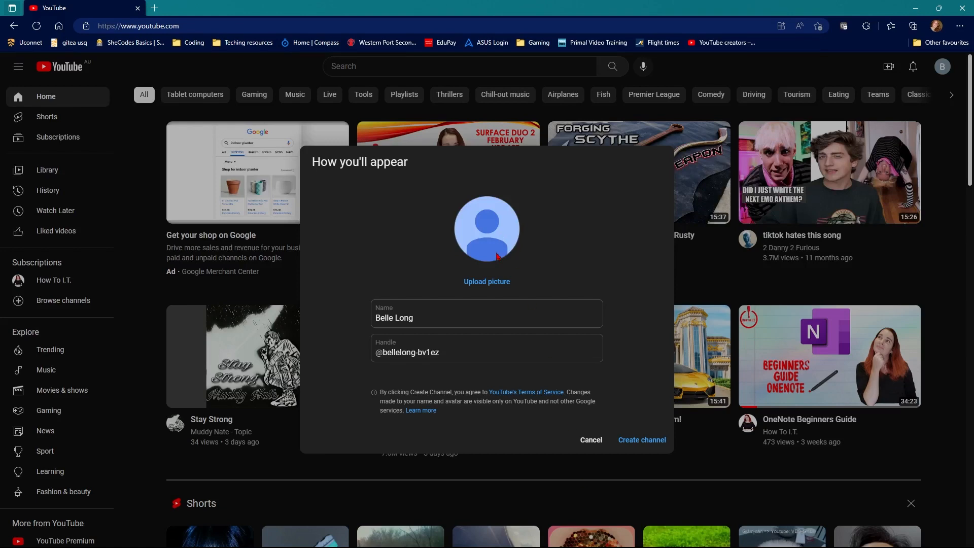
# Upload small trans logo copy 2.png as the new channel's picture.
pyautogui.click(486, 282)
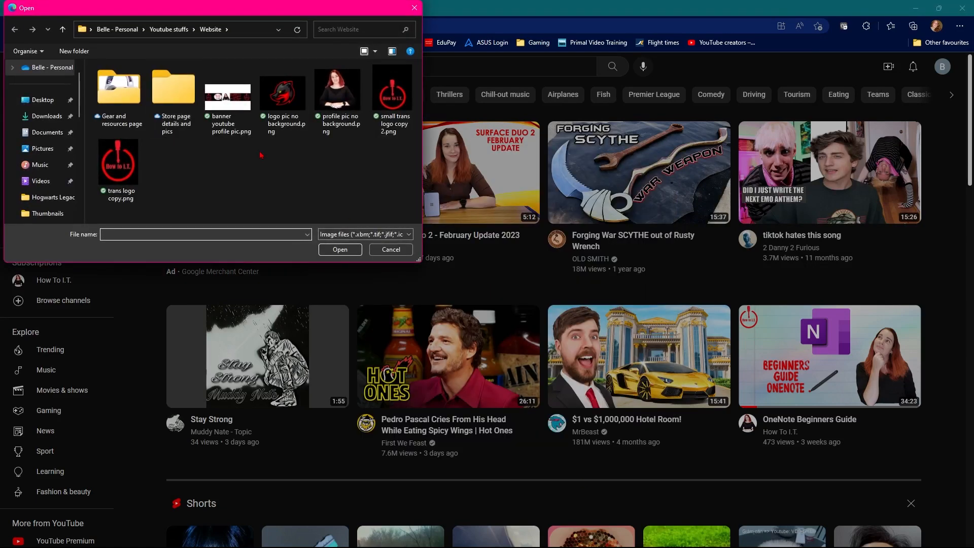
pyautogui.click(391, 98)
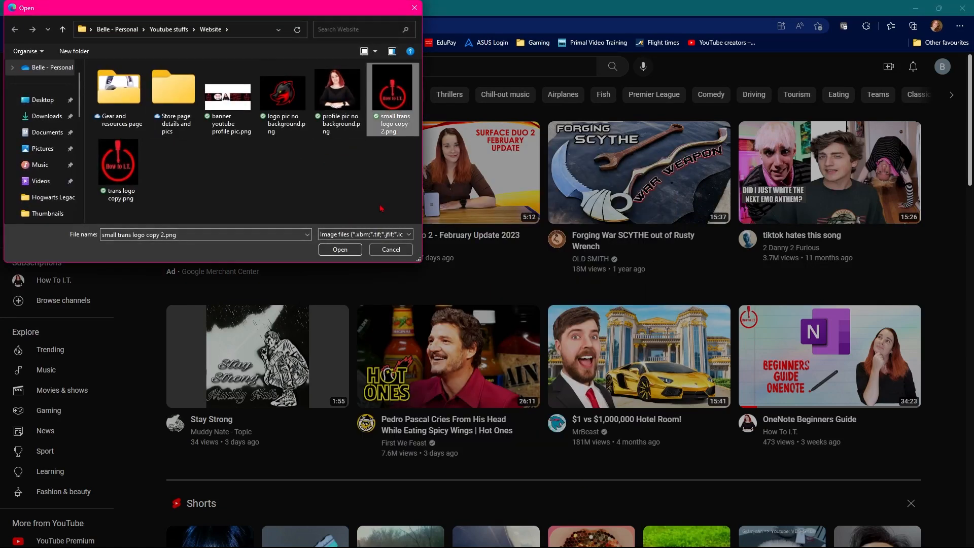
pyautogui.click(340, 249)
# Move and shrink the crop area so it frames the How to I.T. logo.
pyautogui.moveTo(516, 402); pyautogui.dragTo(516, 425)
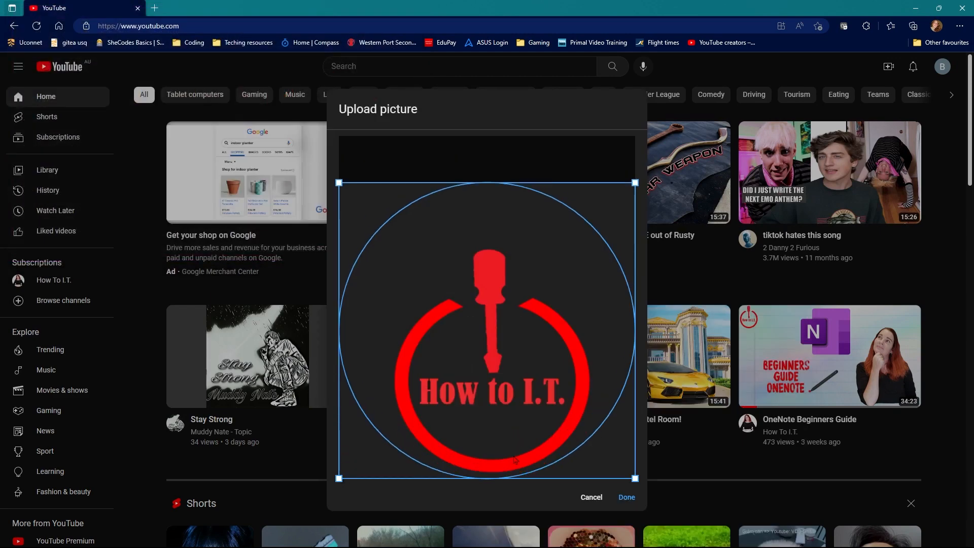
pyautogui.moveTo(634, 183); pyautogui.dragTo(551, 237)
pyautogui.moveTo(419, 341); pyautogui.dragTo(448, 349)
pyautogui.moveTo(613, 234); pyautogui.dragTo(600, 246)
pyautogui.moveTo(415, 394)
pyautogui.mouseDown()
pyautogui.moveTo(421, 391)
pyautogui.moveTo(420, 405)
pyautogui.mouseUp()
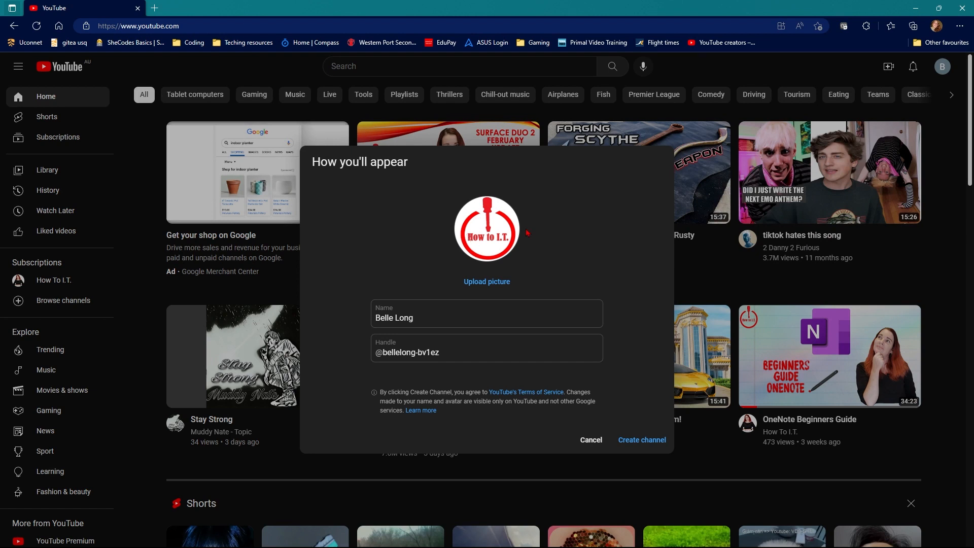
# Replace the channel name with 'Digital Technologies Tutorials'.
pyautogui.click(427, 318)
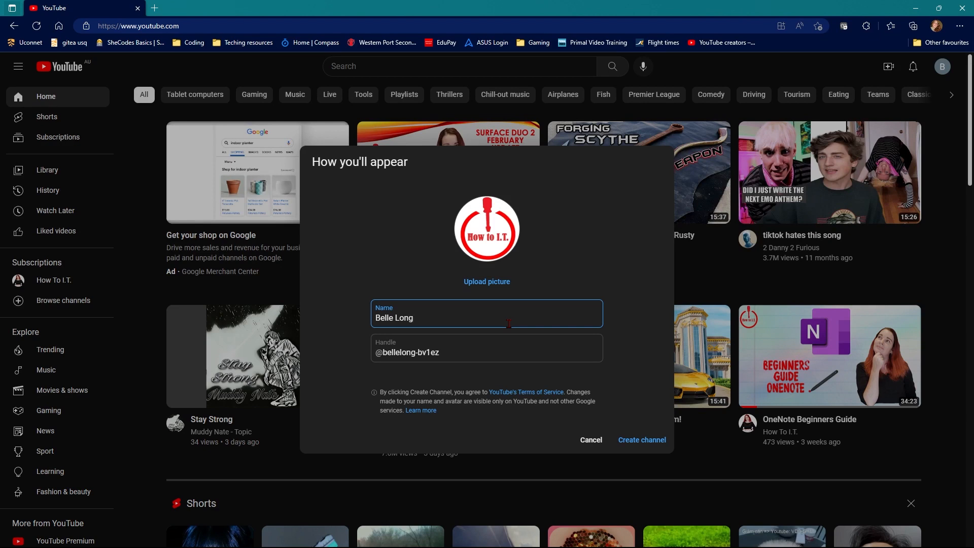
pyautogui.press('BackSpace')
pyautogui.press('BackSpace')
pyautogui.press('BackSpace')
pyautogui.press('BackSpace')
pyautogui.press('BackSpace')
pyautogui.press('BackSpace')
pyautogui.press('BackSpace')
pyautogui.press('BackSpace')
pyautogui.press('BackSpace')
pyautogui.press('BackSpace')
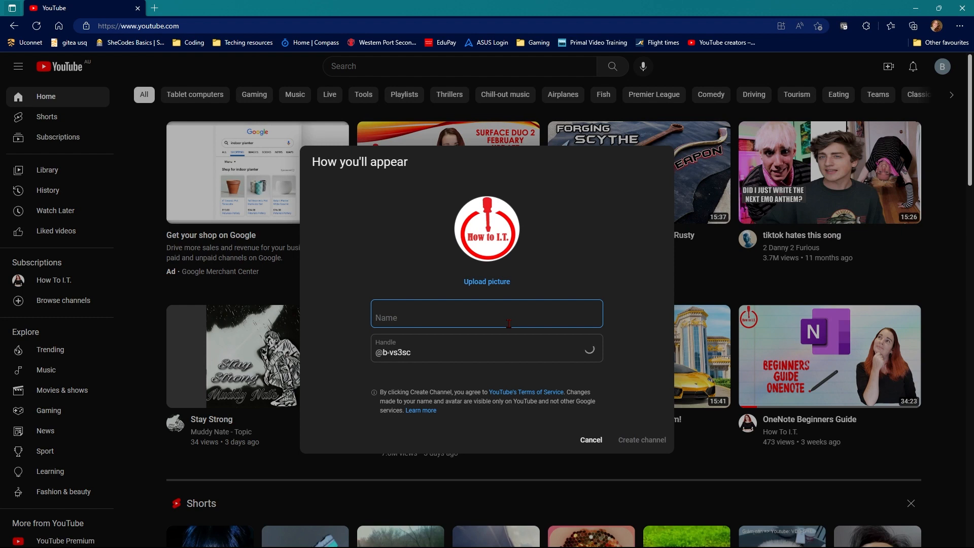
pyautogui.write('Digit')
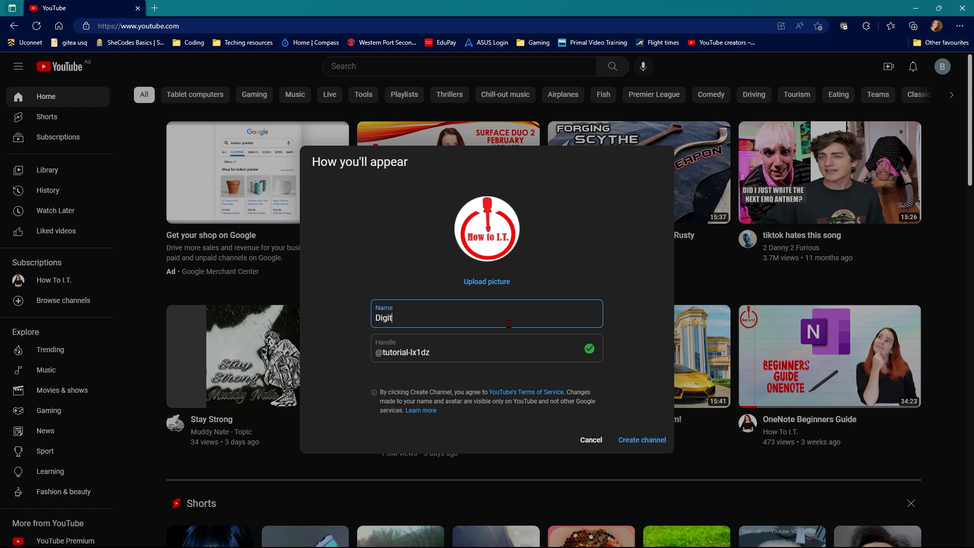
pyautogui.write('al Technologies tTutorials')
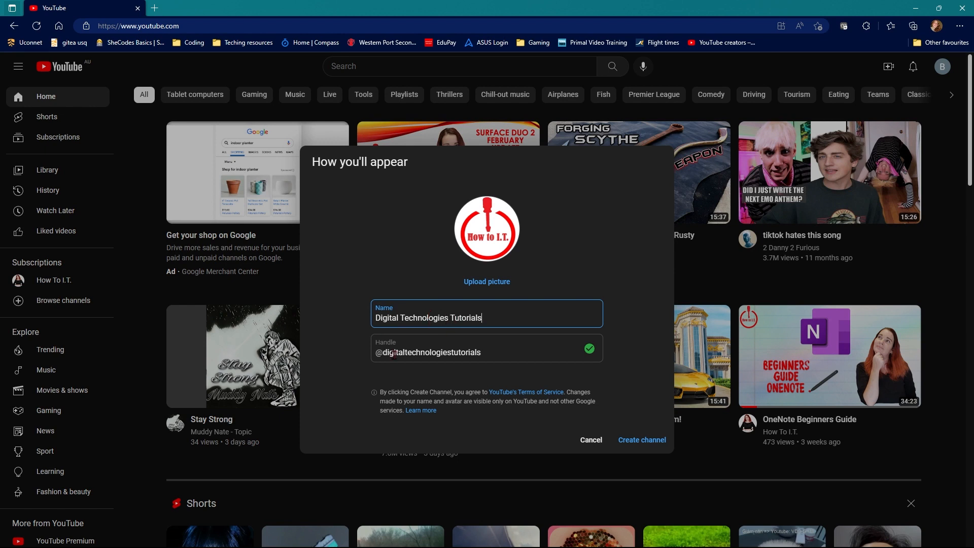
pyautogui.moveTo(387, 352); pyautogui.dragTo(409, 351)
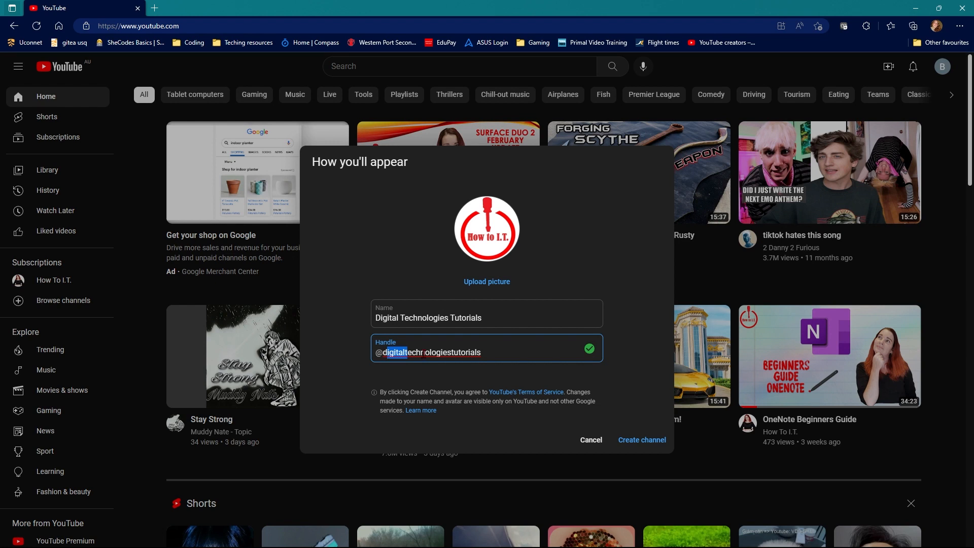
pyautogui.moveTo(436, 352)
pyautogui.mouseDown()
pyautogui.moveTo(460, 352)
pyautogui.moveTo(437, 354)
pyautogui.mouseUp()
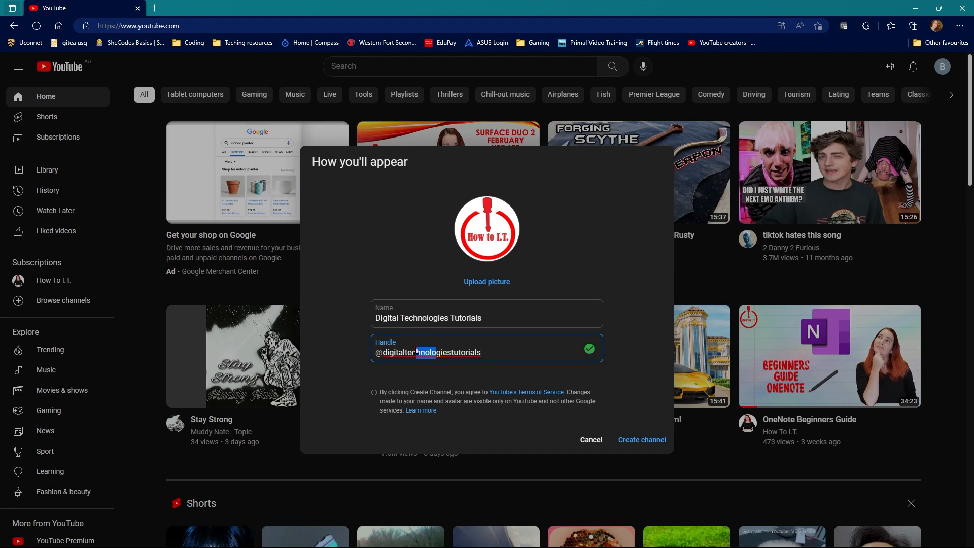
pyautogui.click(484, 352)
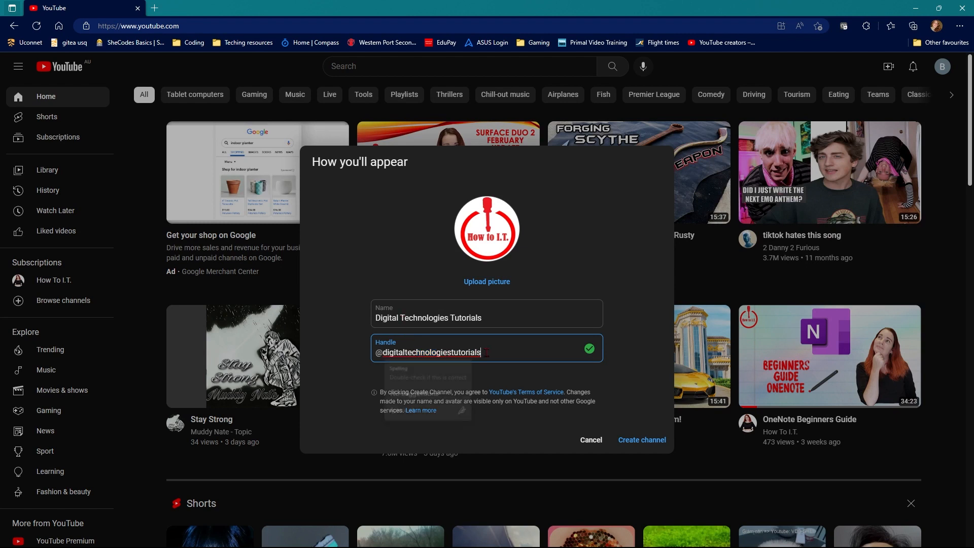
pyautogui.click(525, 356)
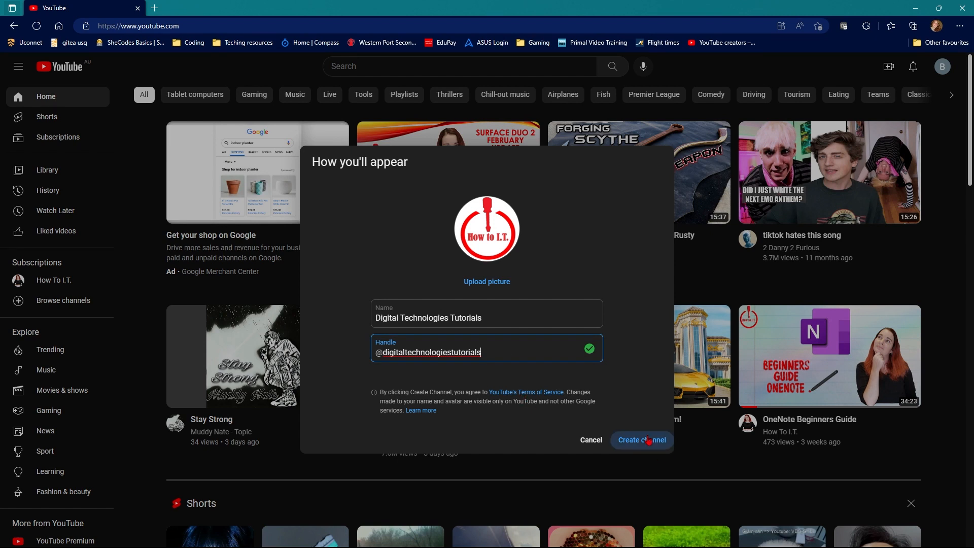
pyautogui.click(649, 442)
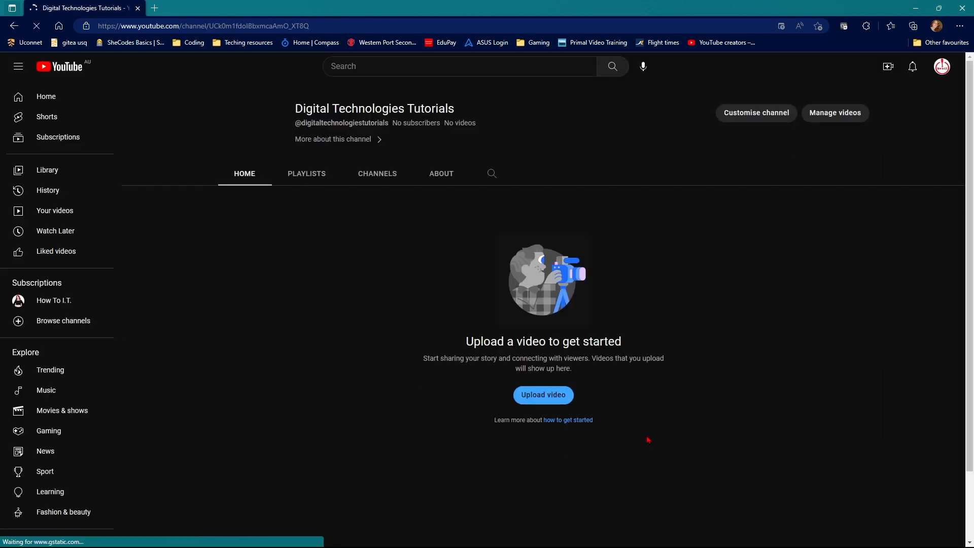
# Open the account menu from the profile avatar to reach YouTube Studio.
pyautogui.click(942, 66)
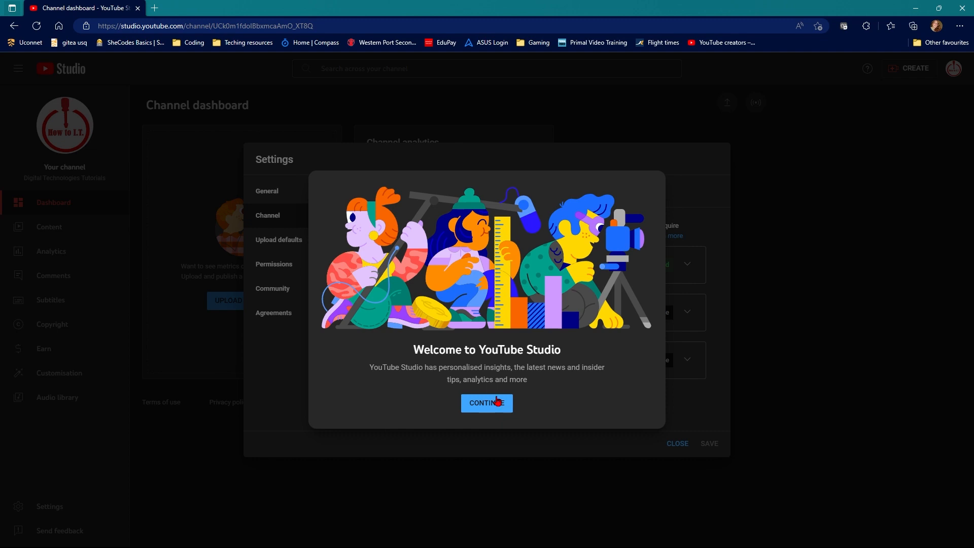
# Dismiss the welcome message and set the General currency to AUD – Australian Dollar.
pyautogui.click(499, 405)
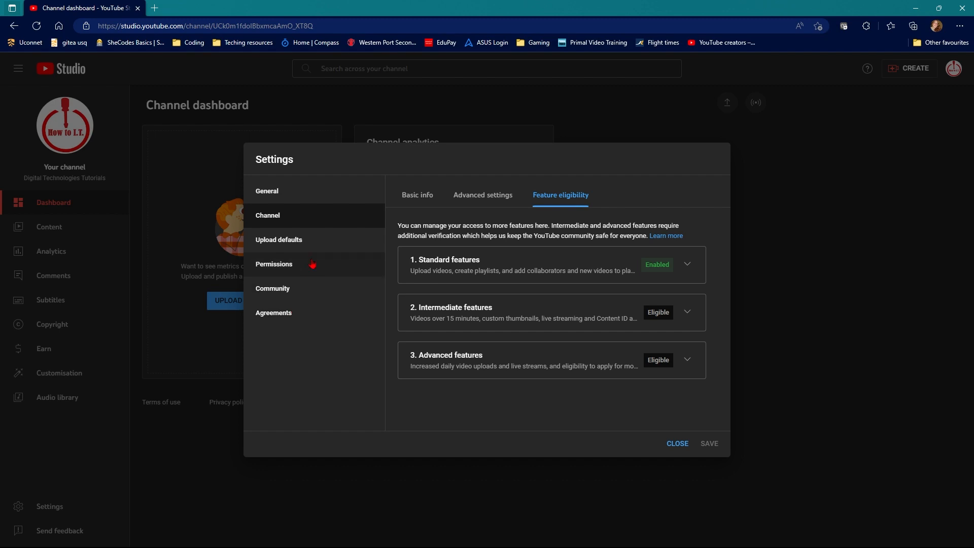
pyautogui.click(299, 193)
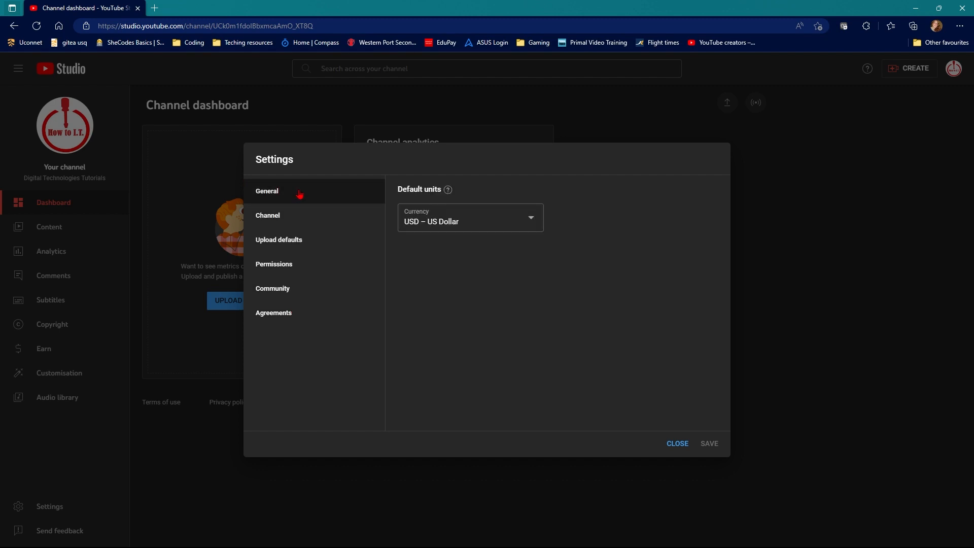
pyautogui.click(529, 214)
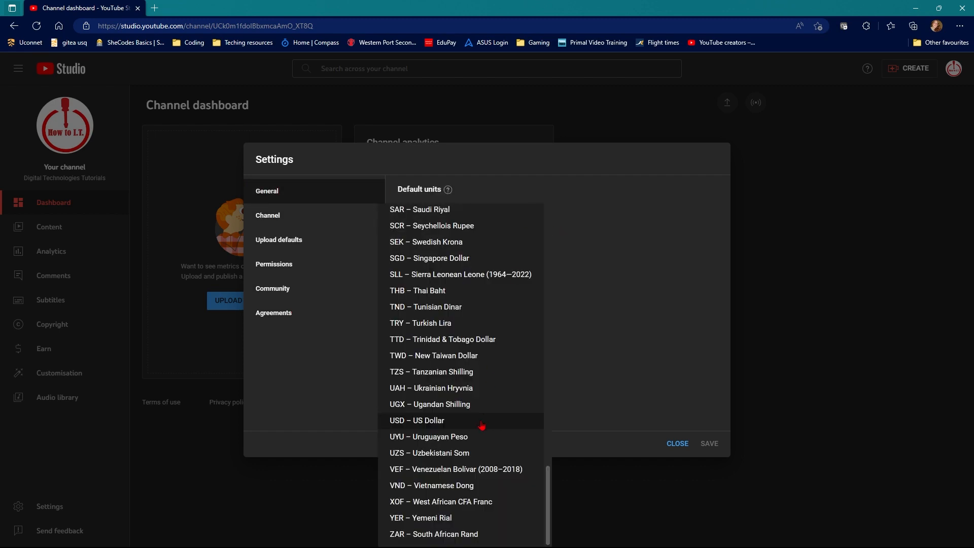
pyautogui.scroll(10, 481, 425)
pyautogui.scroll(10, 481, 425)
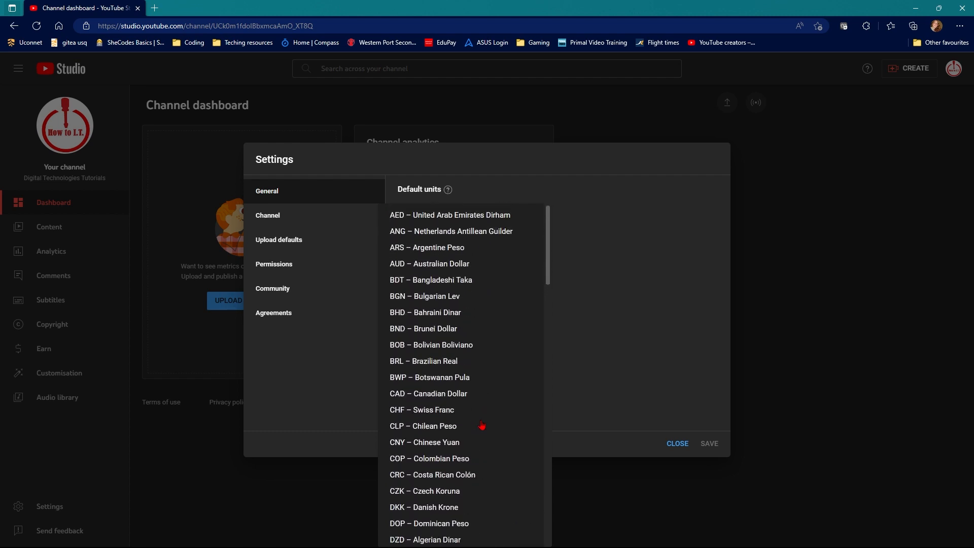
pyautogui.click(452, 262)
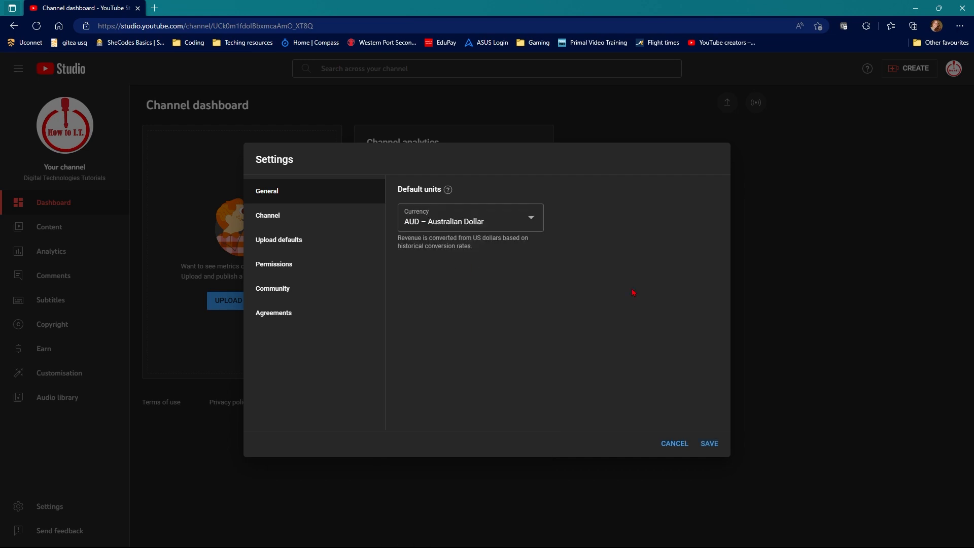
pyautogui.click(329, 218)
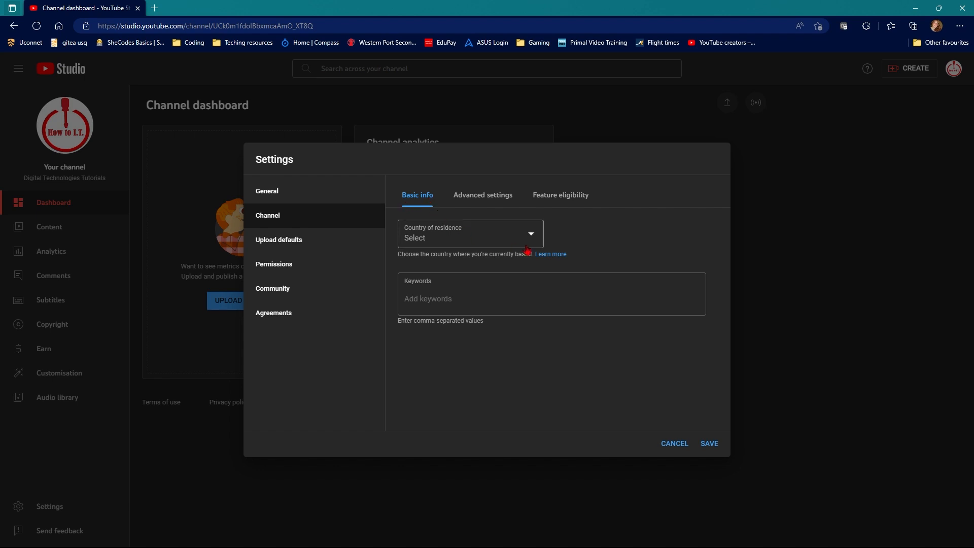
# Pick Australia as the country of residence in Channel basic info.
pyautogui.click(530, 243)
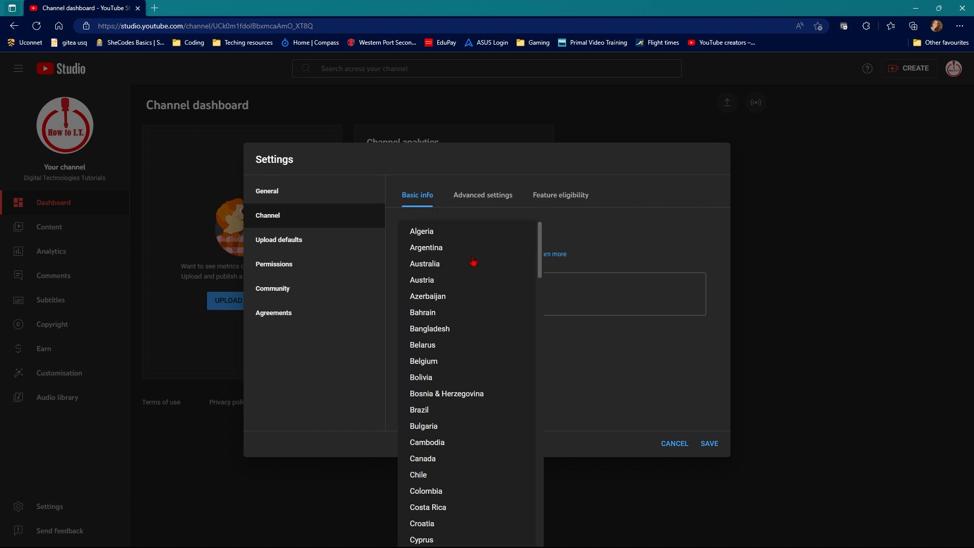
pyautogui.click(443, 268)
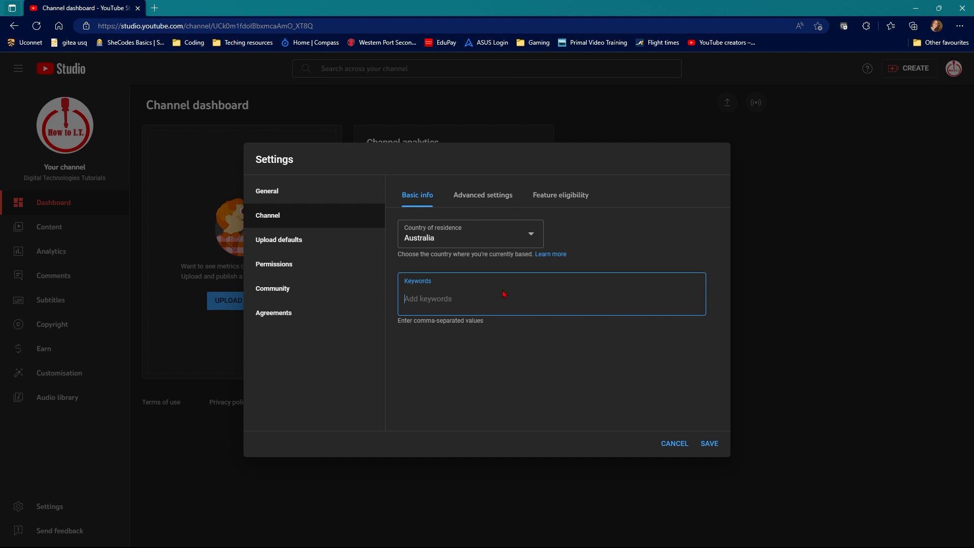
# Paste the eleven prepared keywords, including Computer Builds, CPU, RAM, GPU and PSU.
pyautogui.write("Digital Techologies tutorials, Technologies, Computer Builds, Computer components, How to build PC's, Motherboard, CPU, Central Processing Unit, RAM, GPU, PSU")
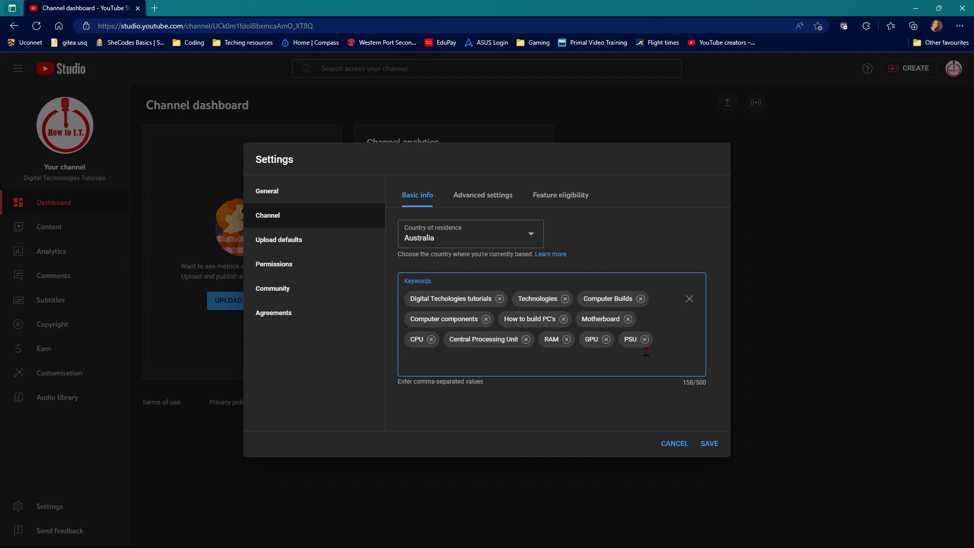
# In the Advanced settings tab, set the channel's audience to not Made for Kids.
pyautogui.click(481, 198)
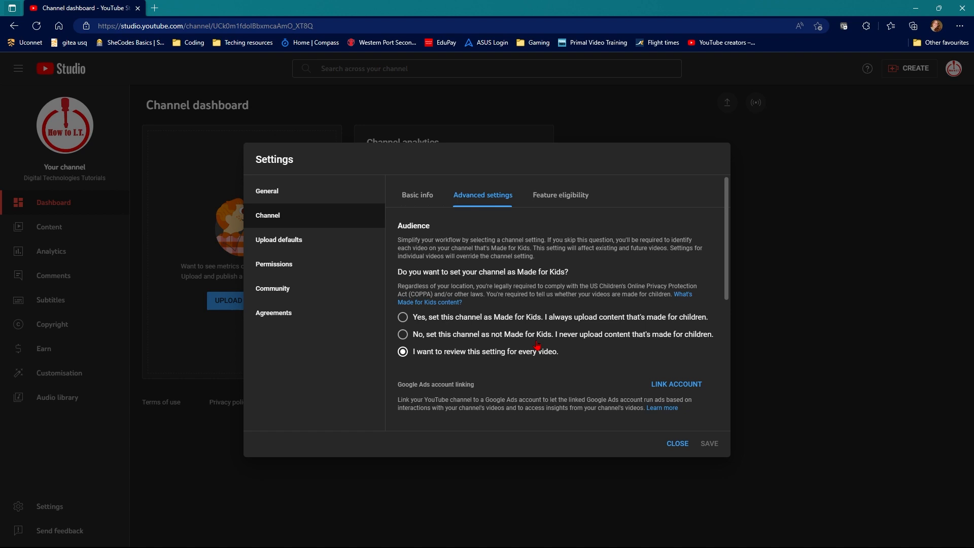
pyautogui.click(404, 340)
pyautogui.scroll(-3, 641, 345)
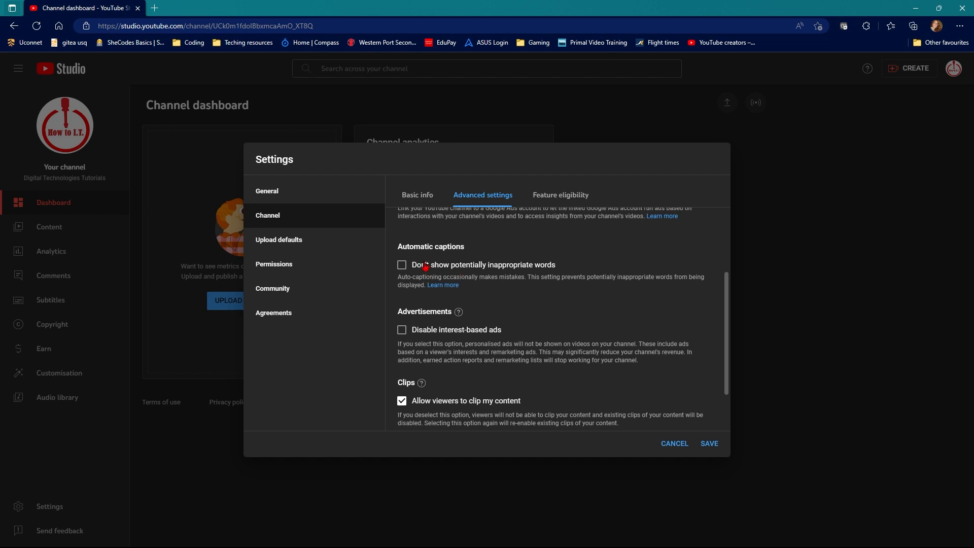
# Hide inappropriate words in automatic captions, disable viewer clipping, then view Feature eligibility.
pyautogui.click(402, 265)
pyautogui.scroll(-2, 454, 354)
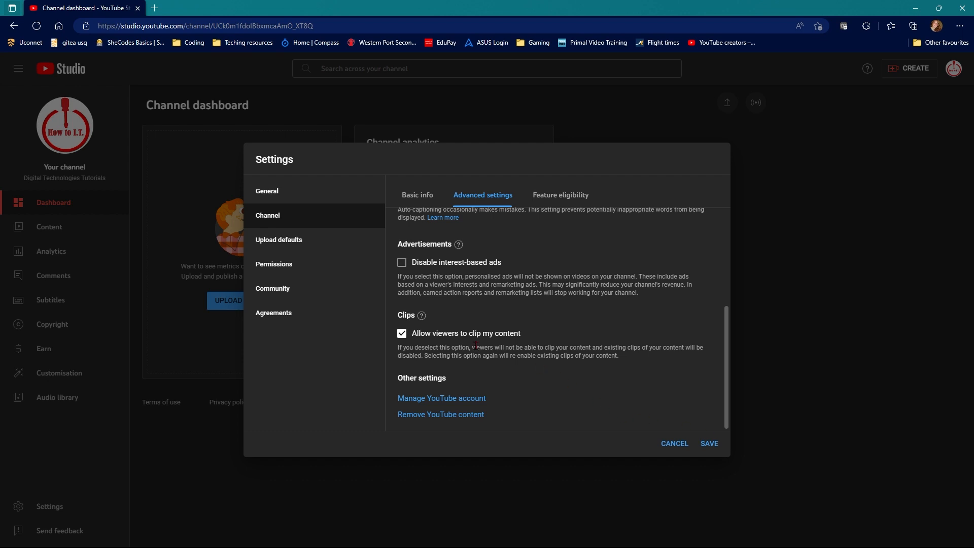
pyautogui.click(402, 335)
pyautogui.click(584, 198)
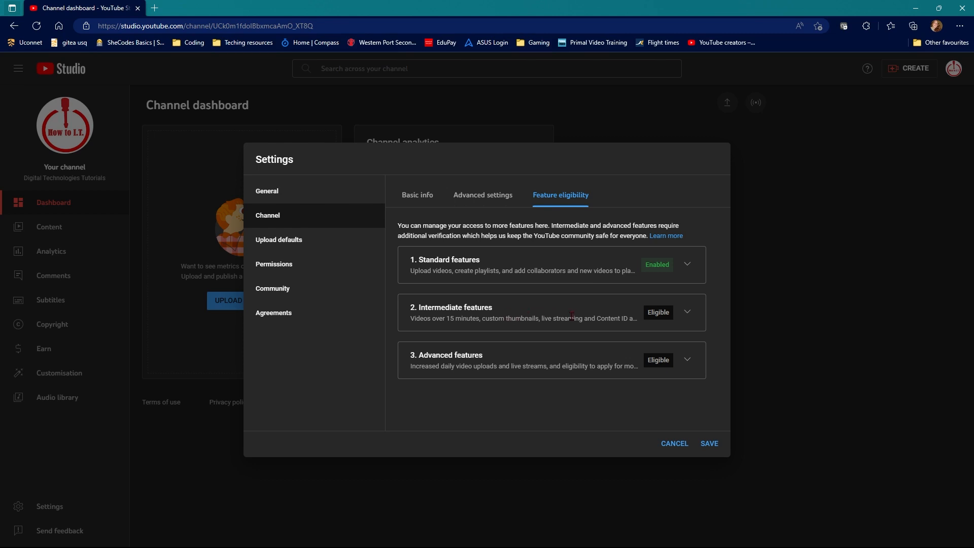
# Expand Intermediate features to review longer videos, custom thumbnails, live streaming and phone verification.
pyautogui.click(690, 316)
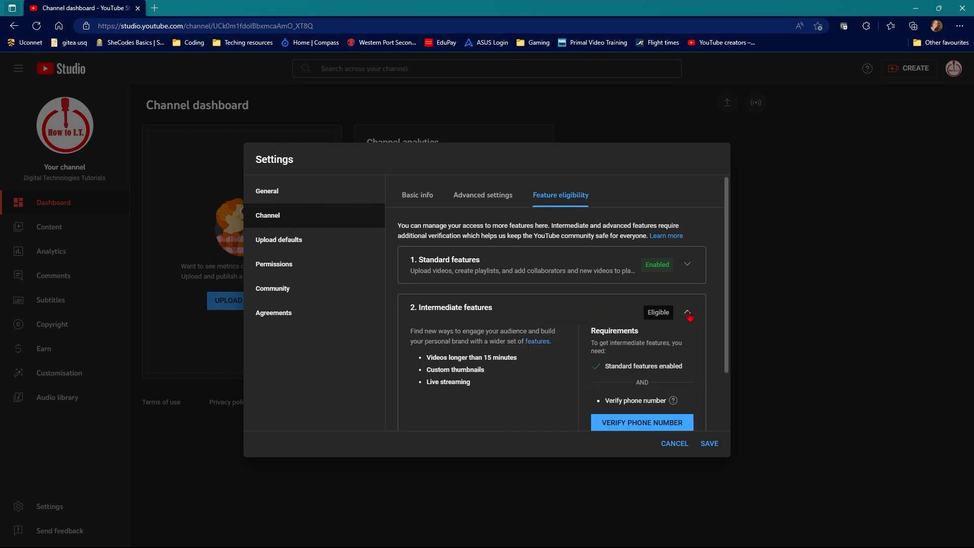
pyautogui.scroll(-2, 689, 316)
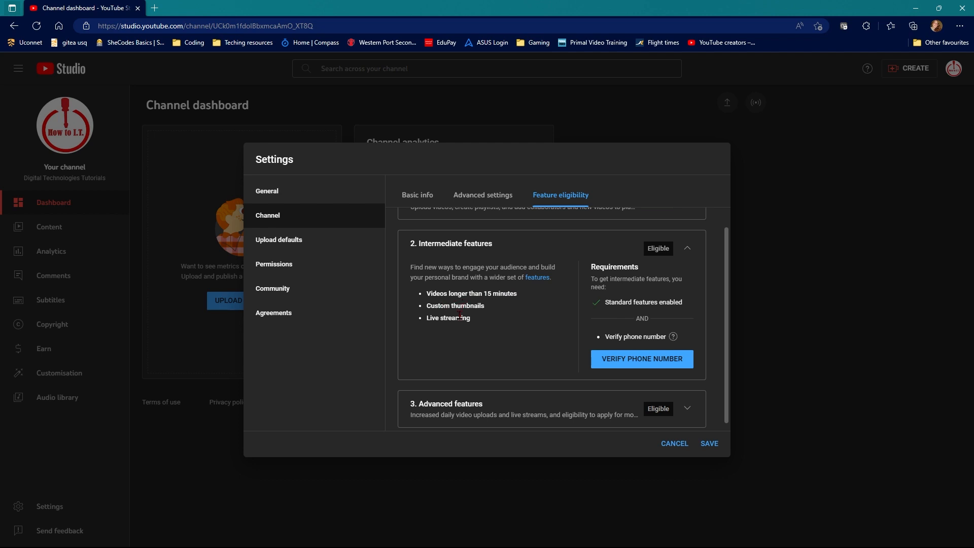
pyautogui.scroll(-1, 508, 334)
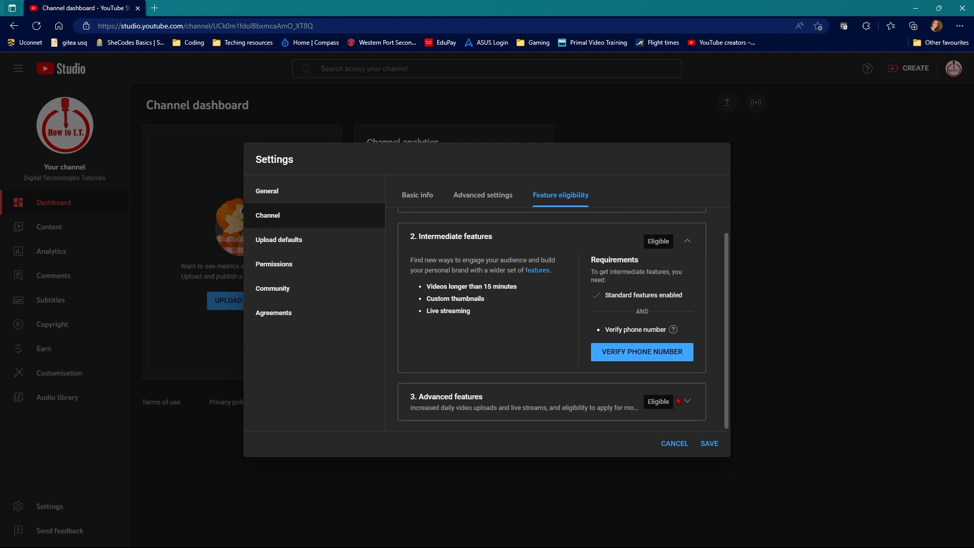
# Review the Advanced features requirements, then start verifying the channel's phone number.
pyautogui.click(694, 405)
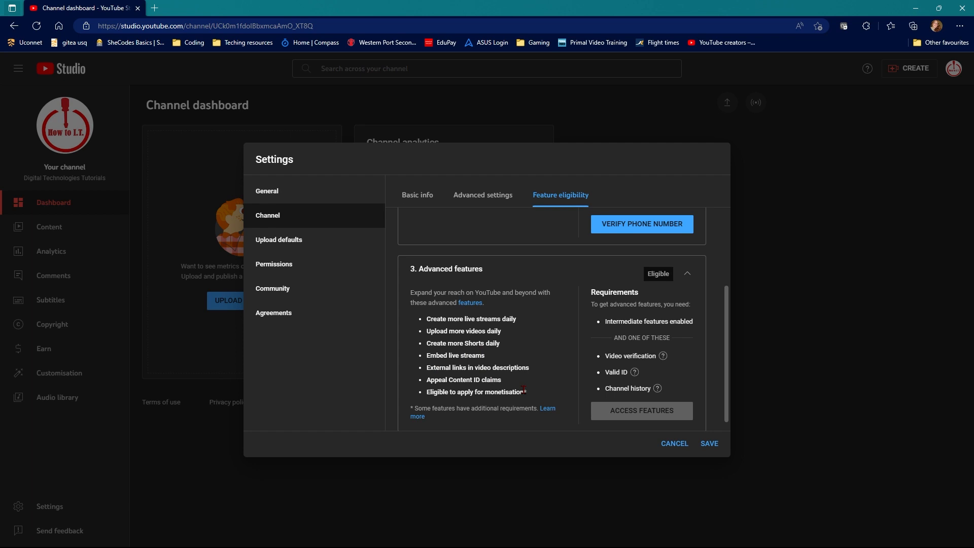
pyautogui.scroll(3, 523, 390)
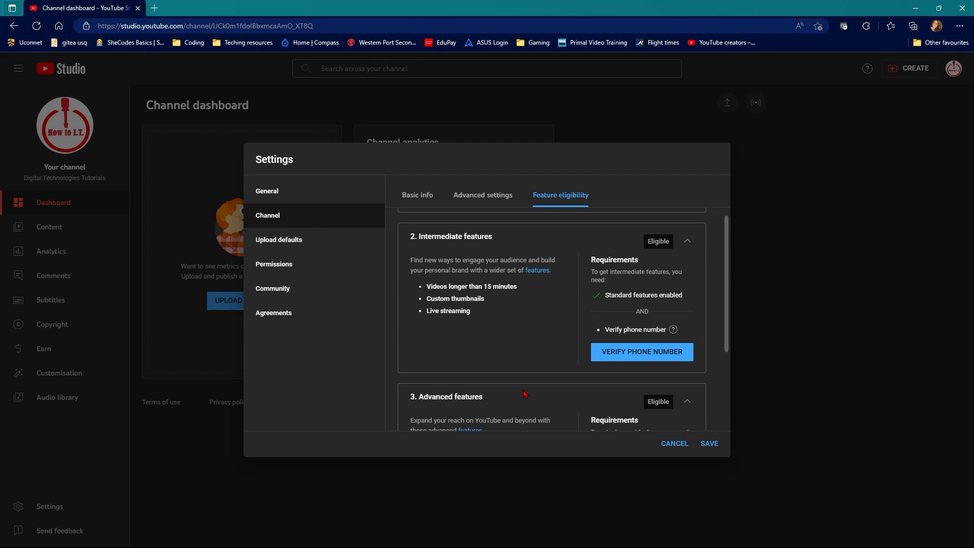
pyautogui.moveTo(654, 359)
pyautogui.click(656, 362)
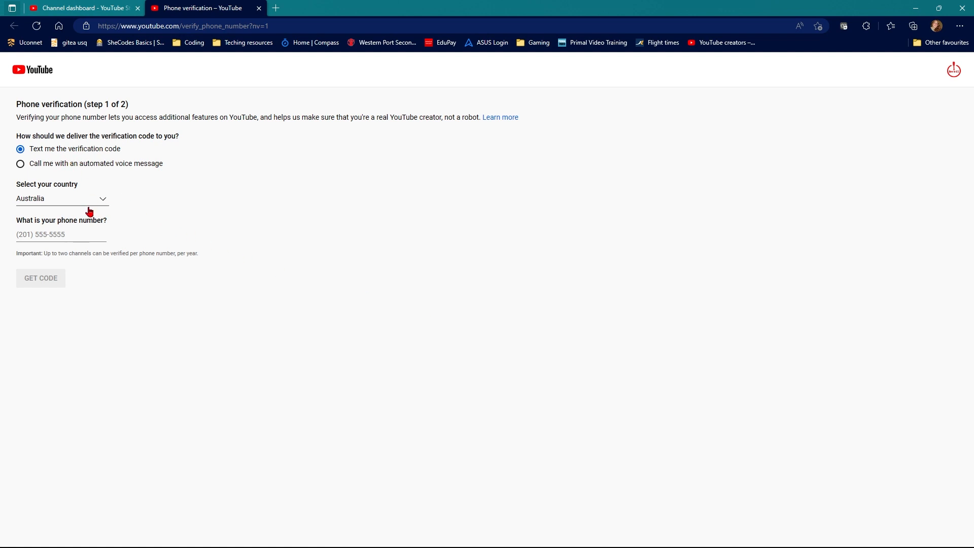
# Enter the phone number, request a text code, and submit the 6-digit verification code.
pyautogui.click(71, 232)
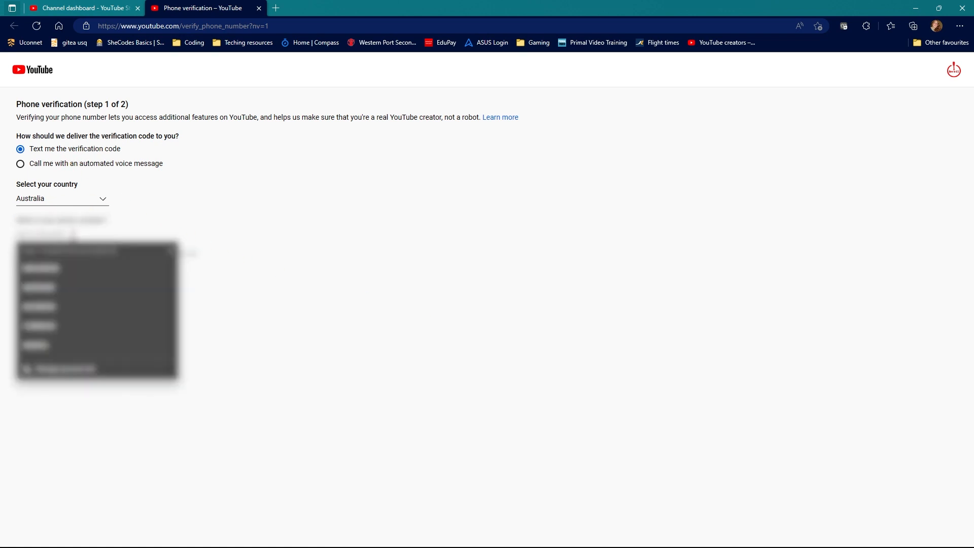
pyautogui.write('???????')
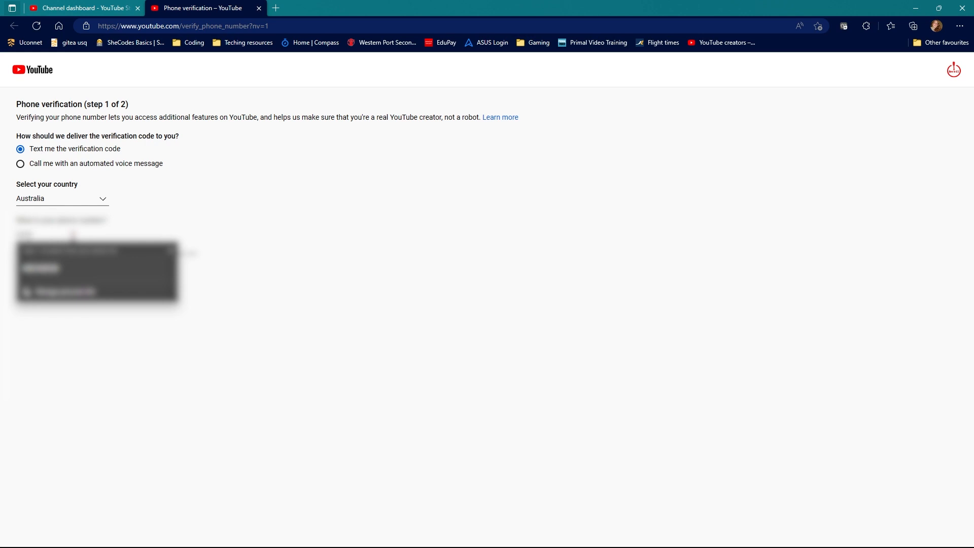
pyautogui.write('???')
pyautogui.click(174, 217)
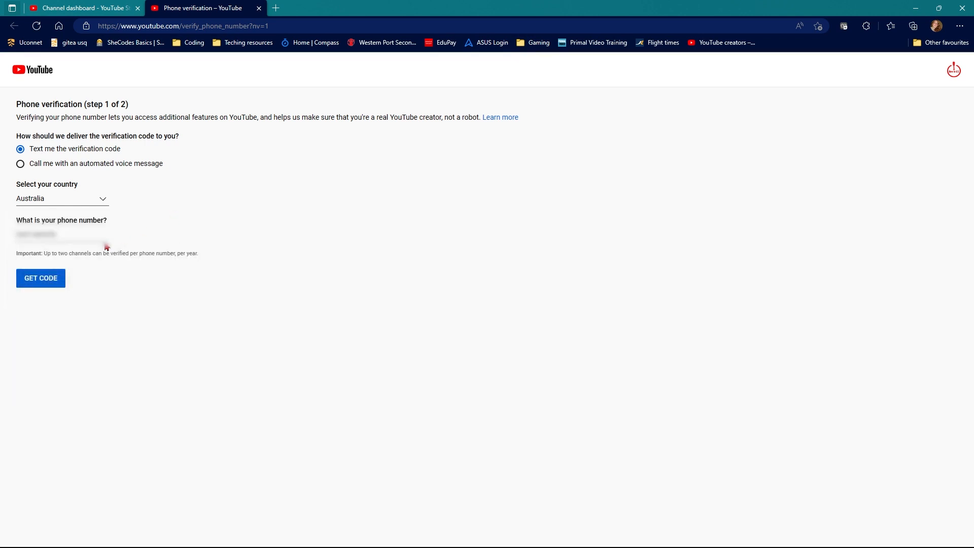
pyautogui.click(55, 282)
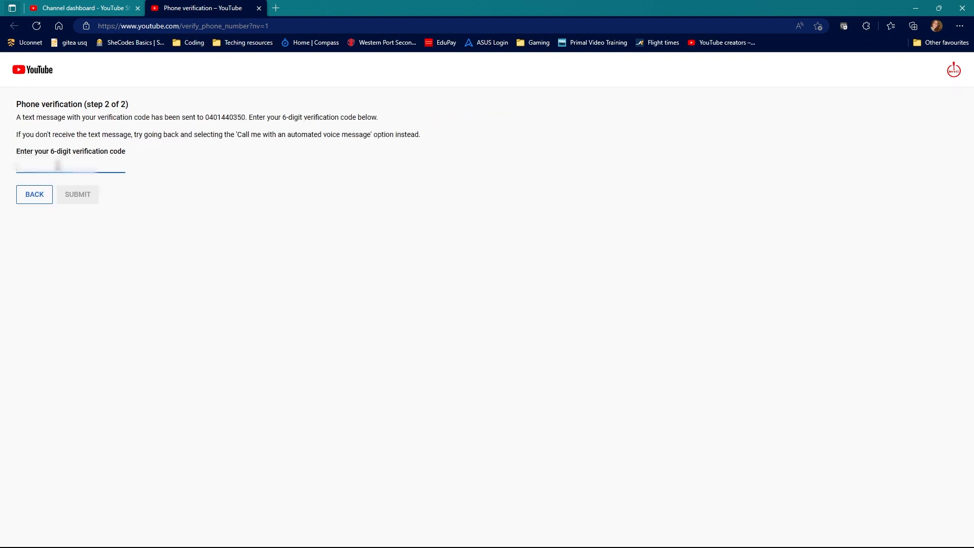
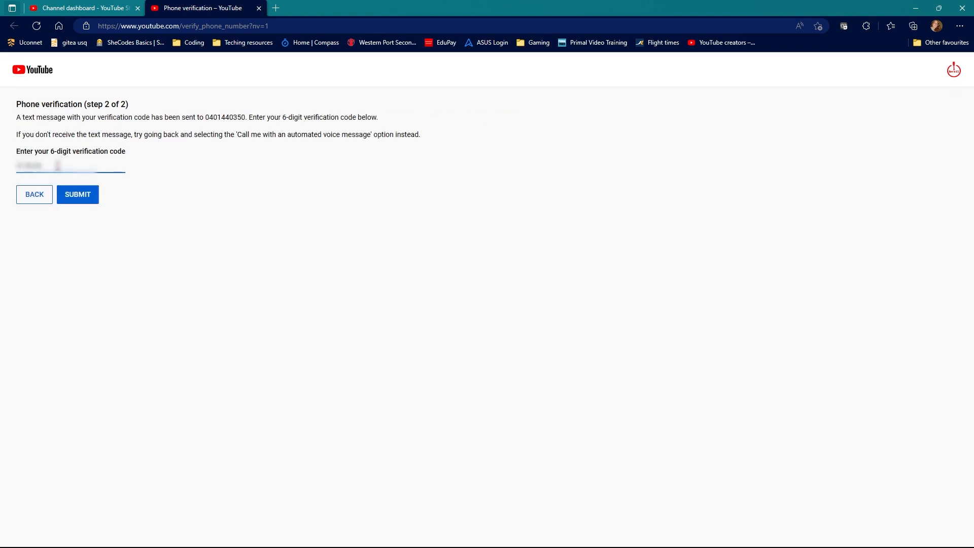
pyautogui.click(87, 200)
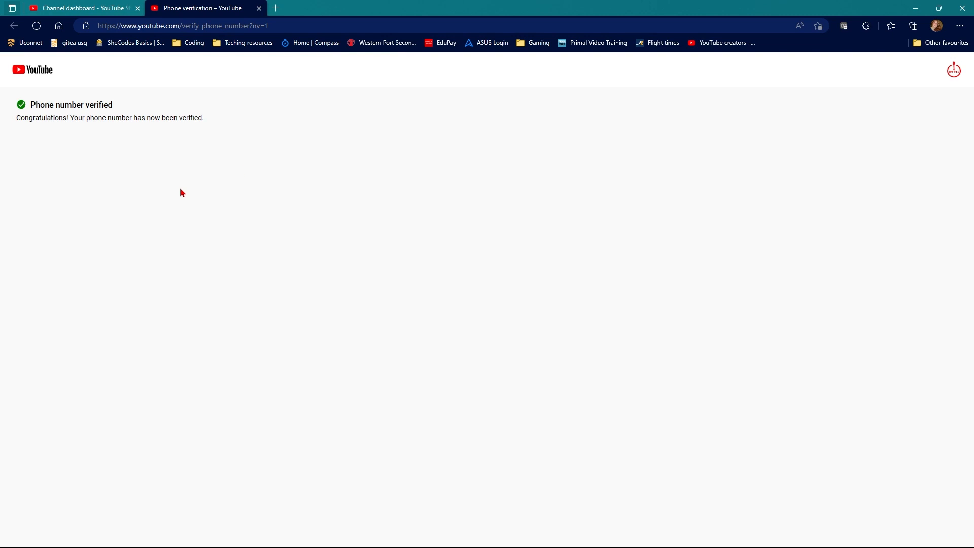
# In the Studio tab, expand Standard, Intermediate (now Enabled) and Advanced features under Feature eligibility.
pyautogui.click(94, 8)
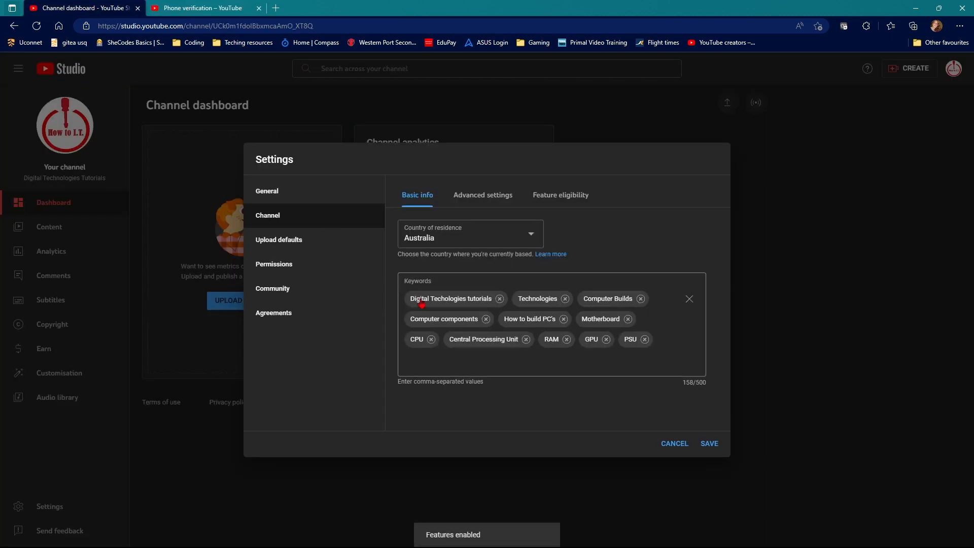
pyautogui.click(564, 198)
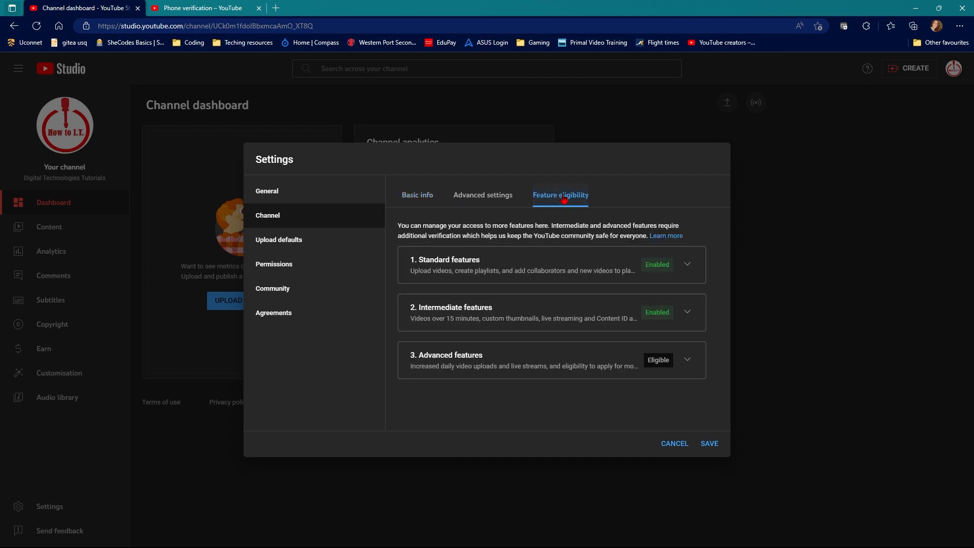
pyautogui.click(689, 314)
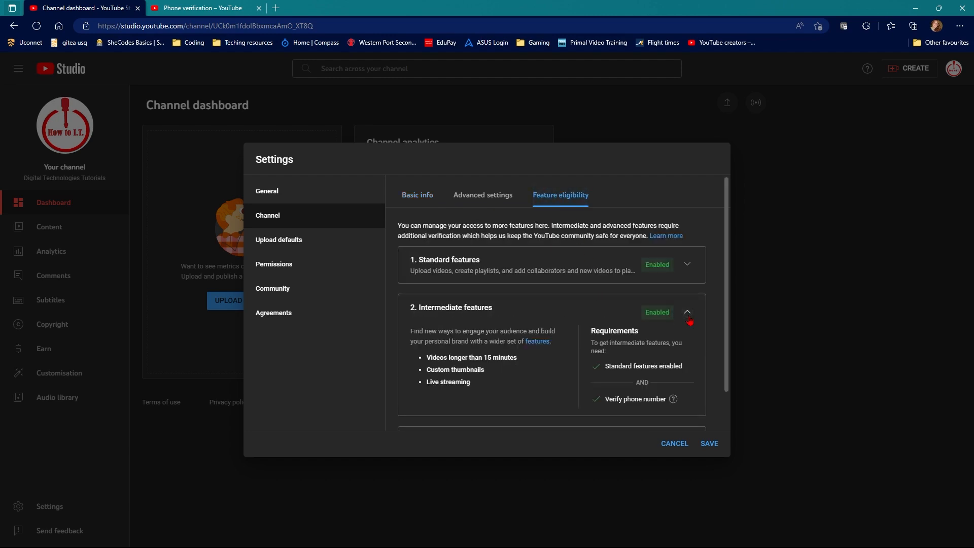
pyautogui.click(689, 264)
pyautogui.scroll(-3, 599, 339)
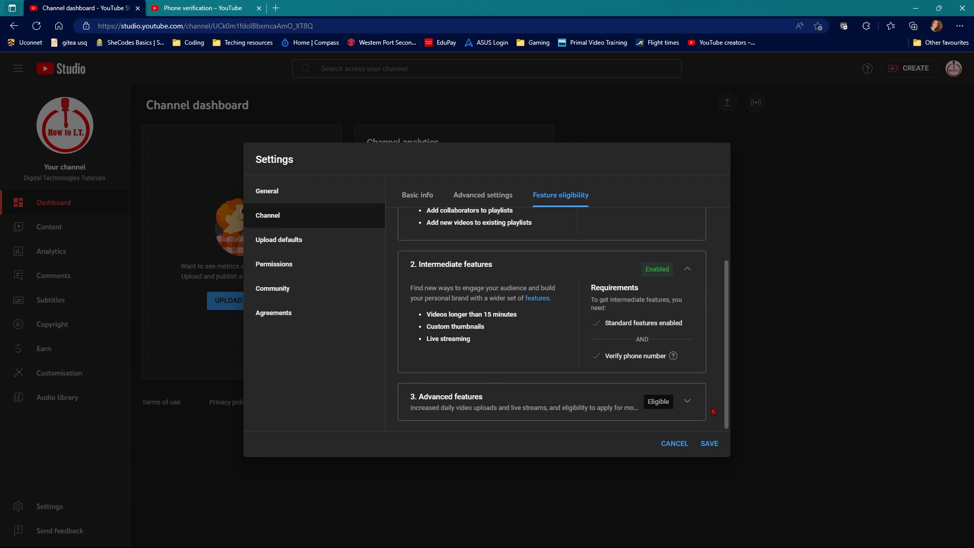
pyautogui.click(687, 401)
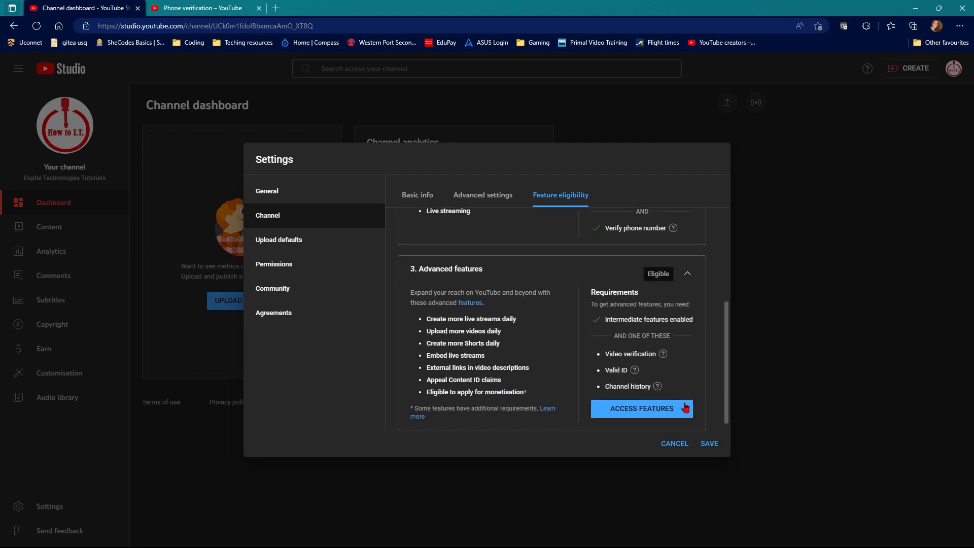
# Choose Build channel history as the route to advanced features and confirm it.
pyautogui.click(636, 403)
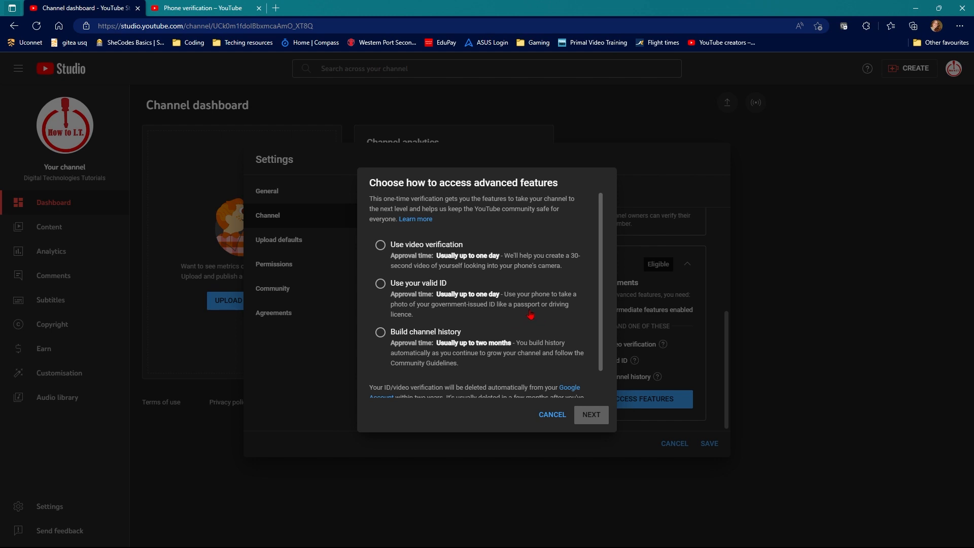
pyautogui.scroll(-1, 506, 314)
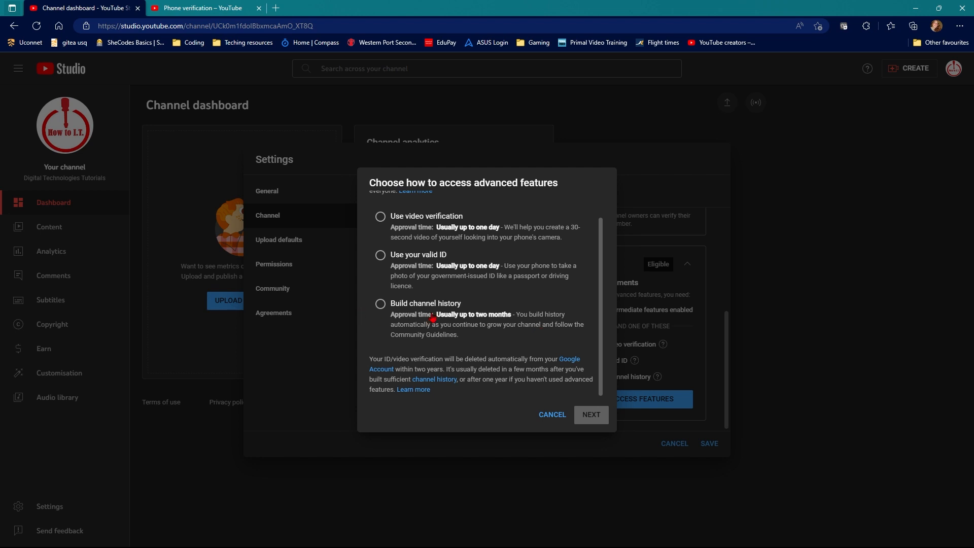
pyautogui.click(467, 323)
pyautogui.scroll(1, 538, 362)
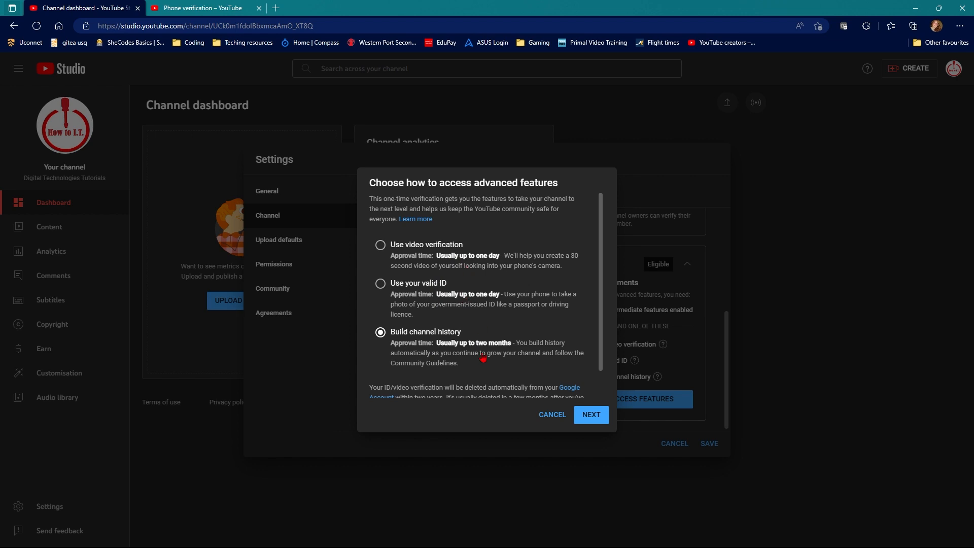
pyautogui.click(584, 413)
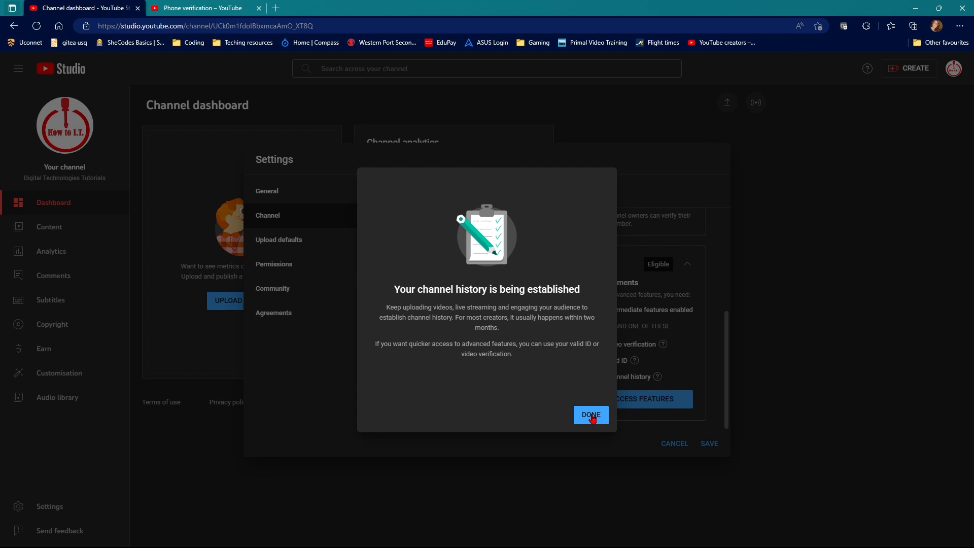
pyautogui.click(591, 415)
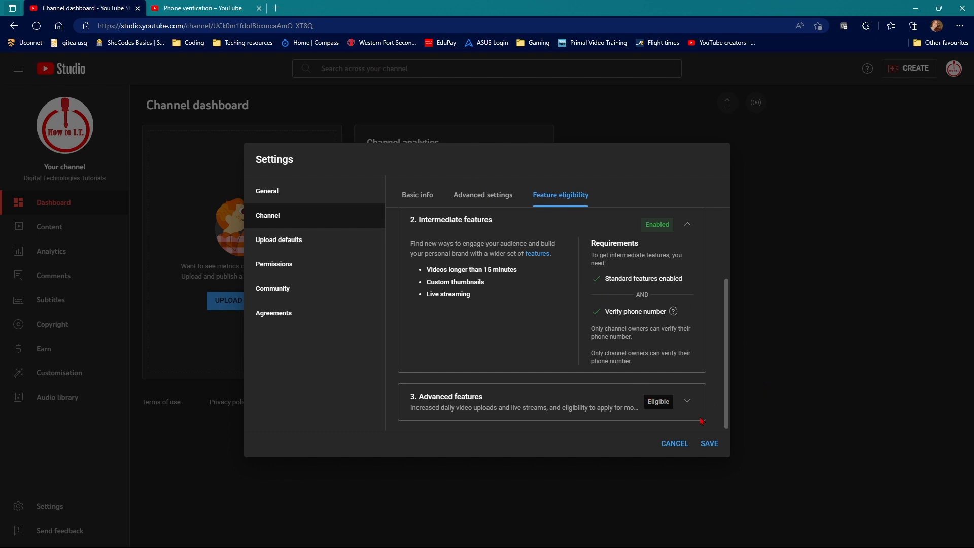
# Go to Upload defaults, check the default Title and Description fields, and list visibility options.
pyautogui.click(340, 250)
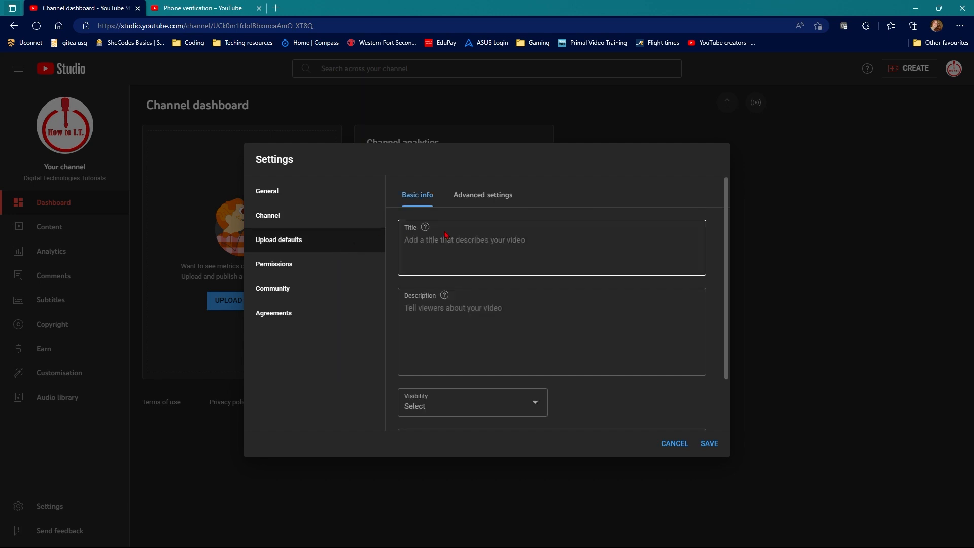
pyautogui.click(458, 241)
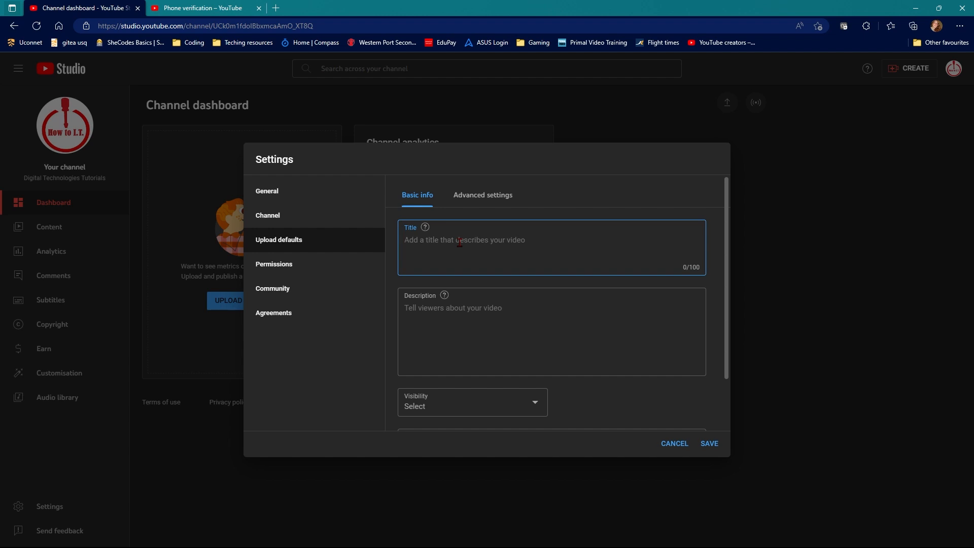
pyautogui.click(439, 309)
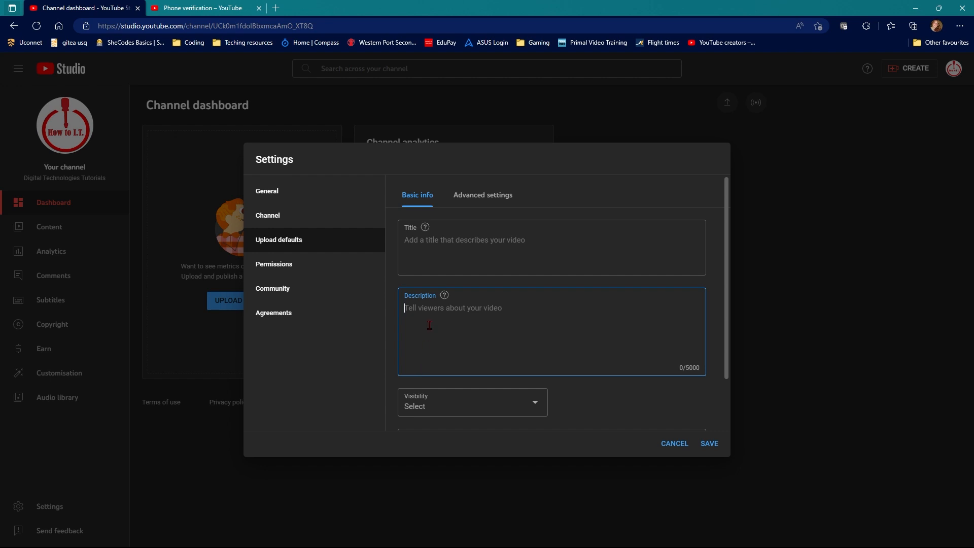
pyautogui.scroll(-2, 542, 324)
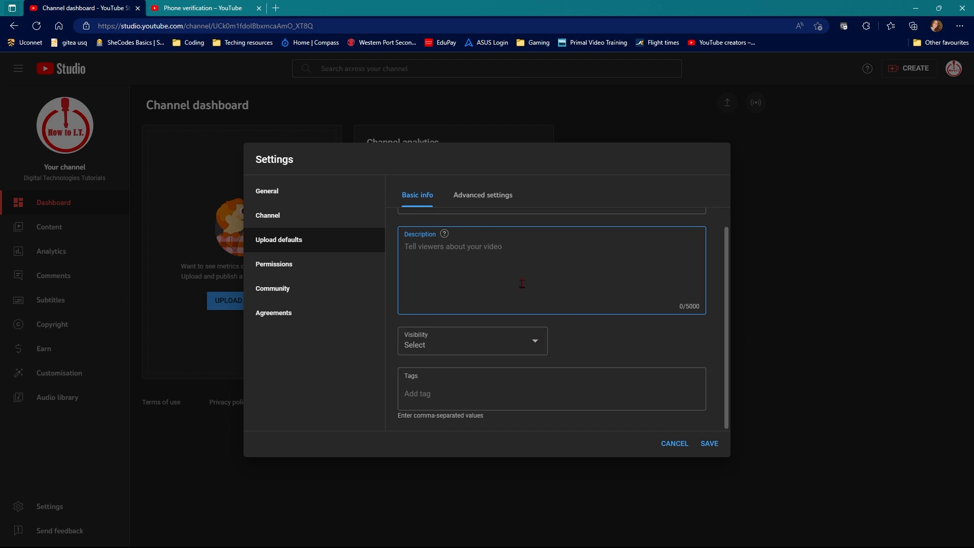
pyautogui.click(534, 342)
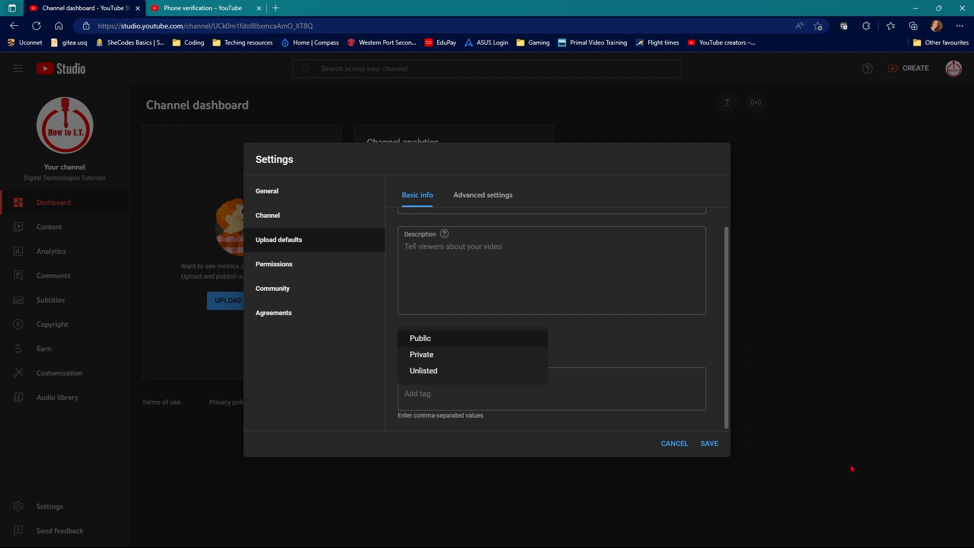
# Make Public the default upload visibility, leaving the default description and tags empty.
pyautogui.click(516, 342)
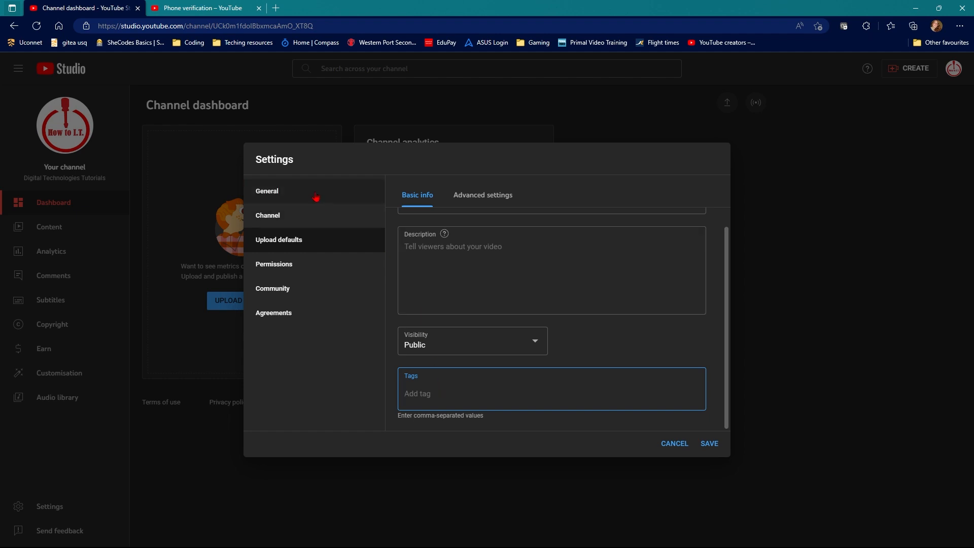
pyautogui.click(293, 215)
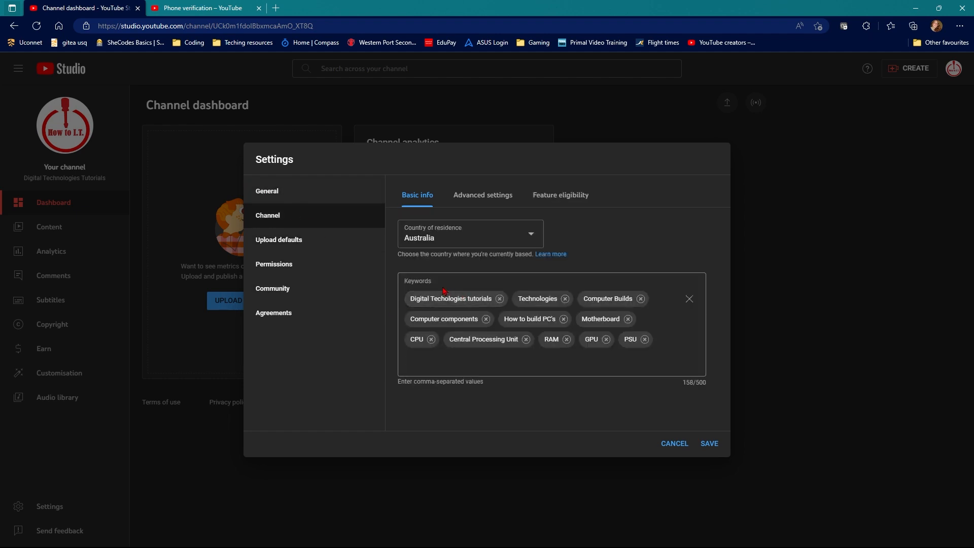
pyautogui.click(326, 247)
pyautogui.scroll(-2, 577, 375)
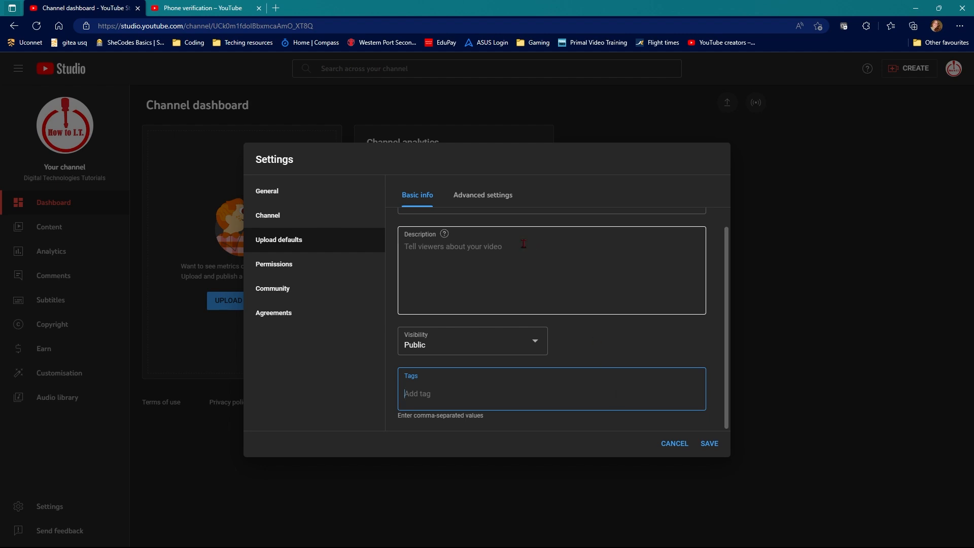
# Show upload defaults' Advanced settings: automatic chapters allowed, Standard YouTube Licence, Category None.
pyautogui.click(483, 195)
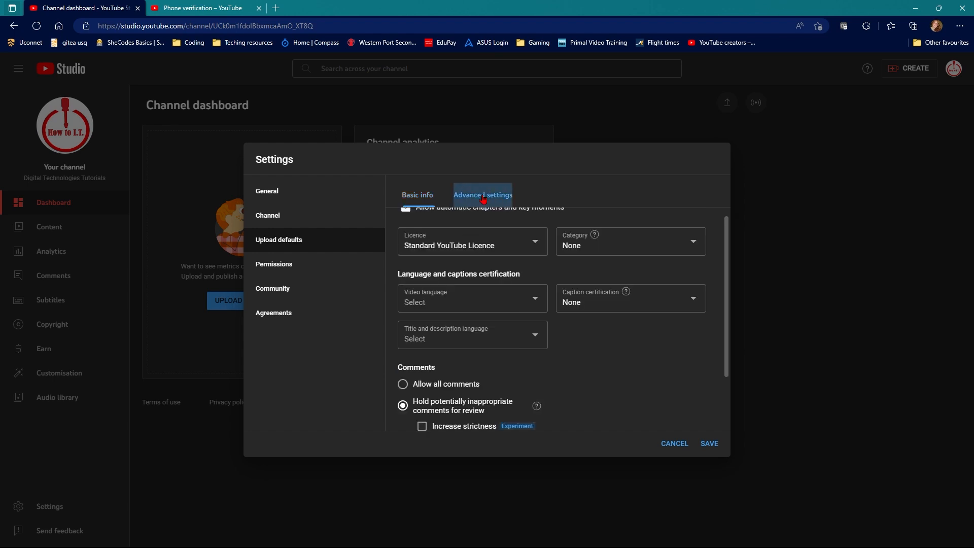
pyautogui.scroll(2, 544, 287)
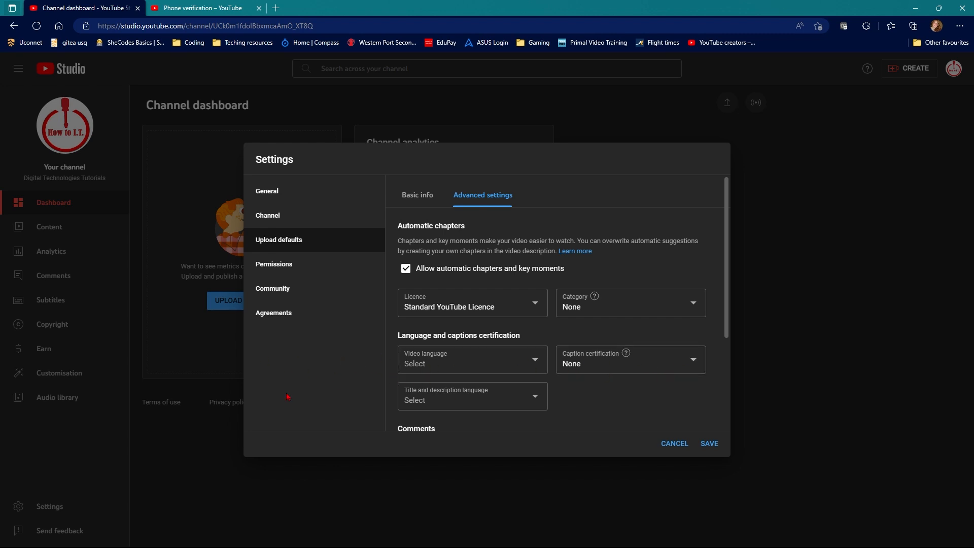
# Load youtube.com in the second browser tab and browse its home page, then return to the Studio settings tab.
pyautogui.click(190, 10)
pyautogui.click(277, 28)
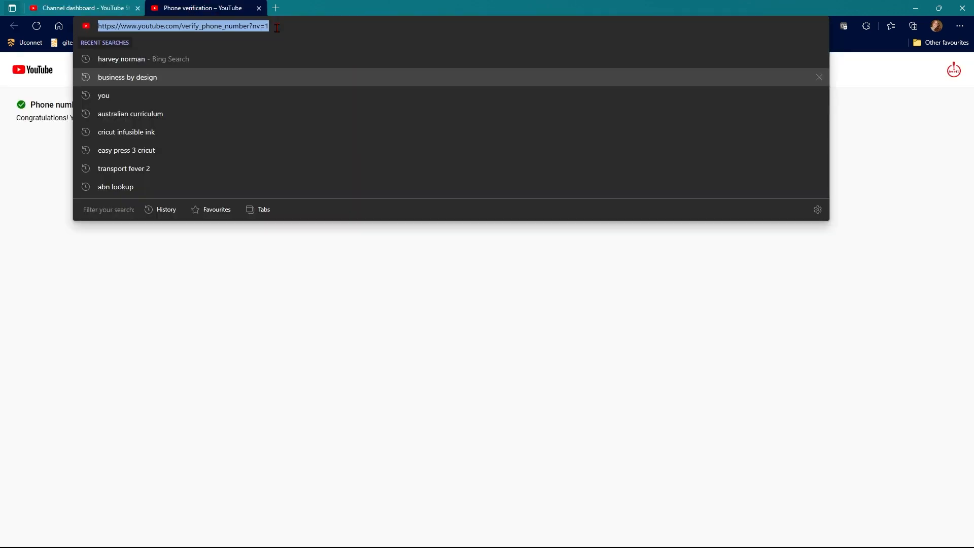
pyautogui.write('youtube.com')
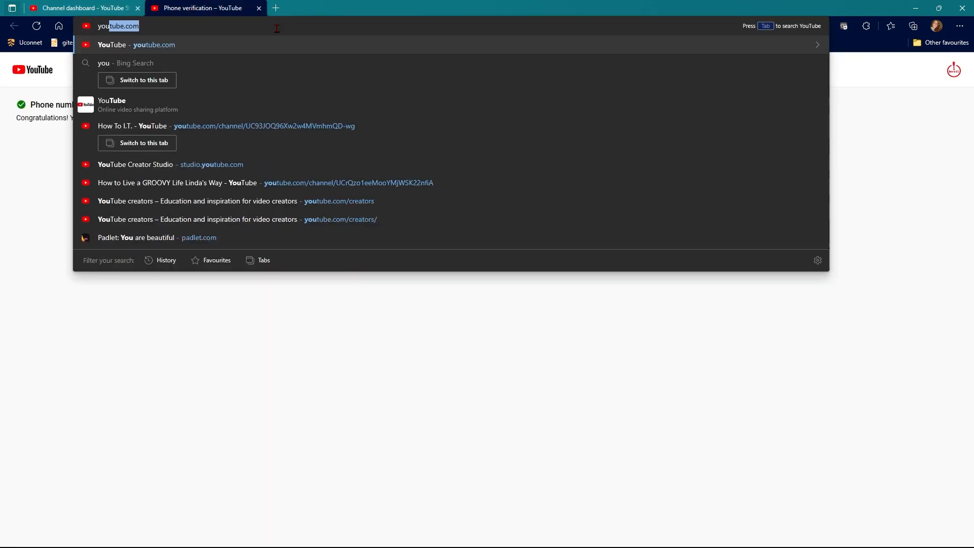
pyautogui.press('Return')
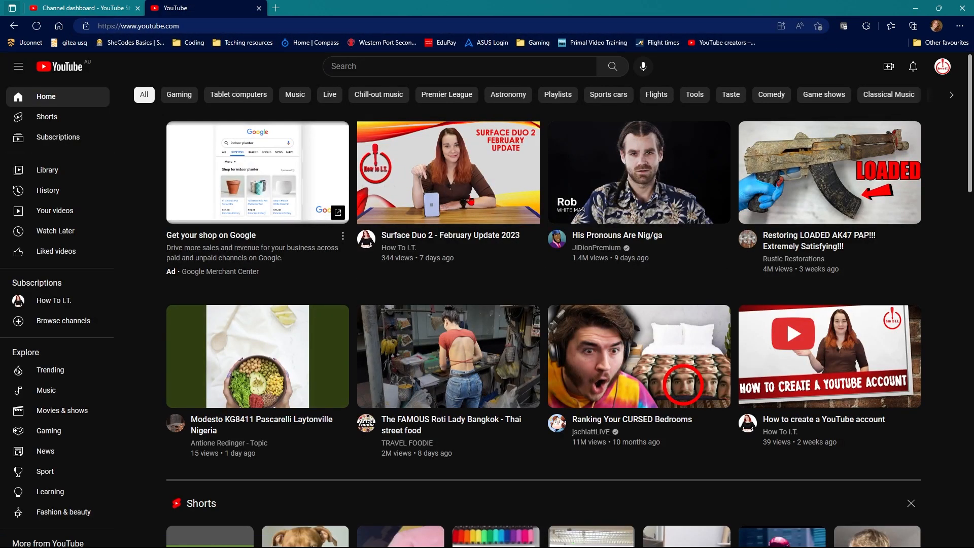
pyautogui.scroll(-4, 487, 325)
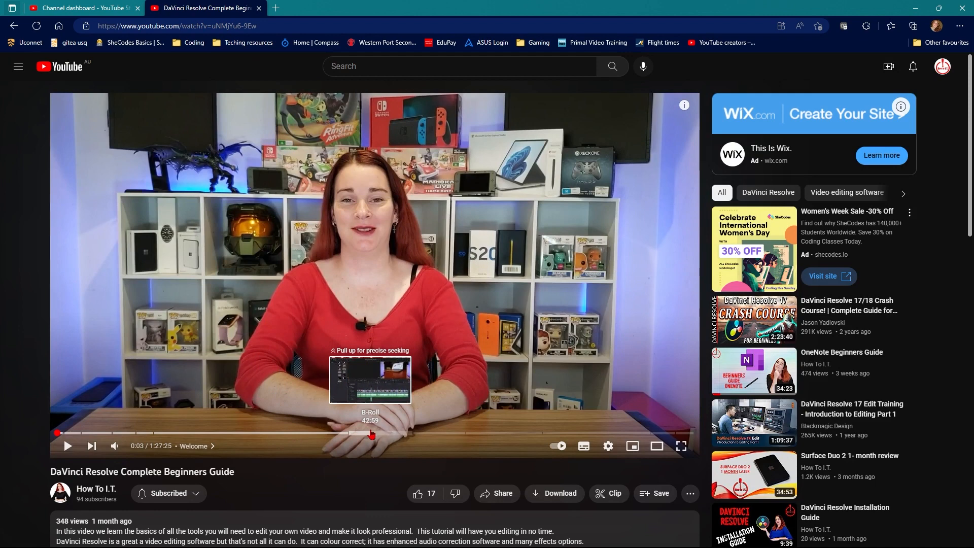
pyautogui.click(84, 11)
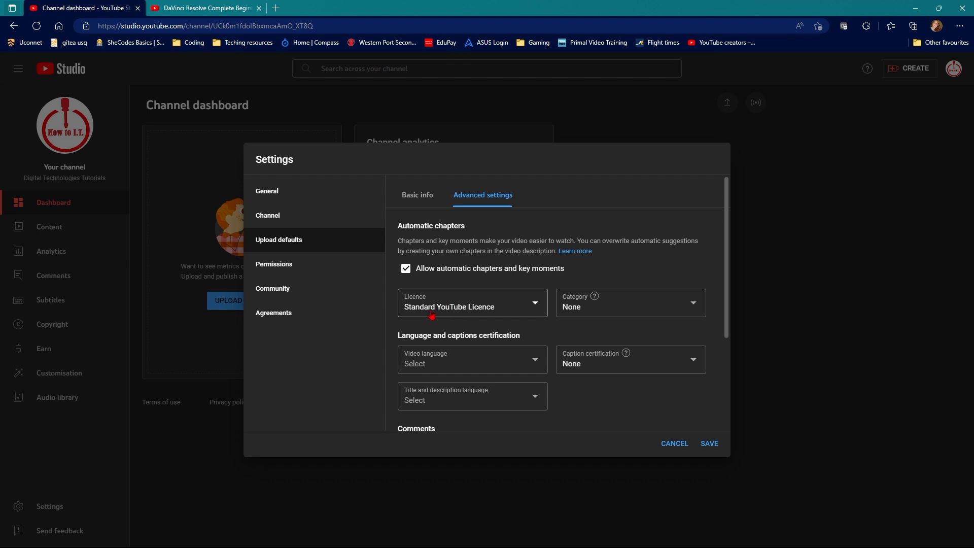
pyautogui.click(540, 310)
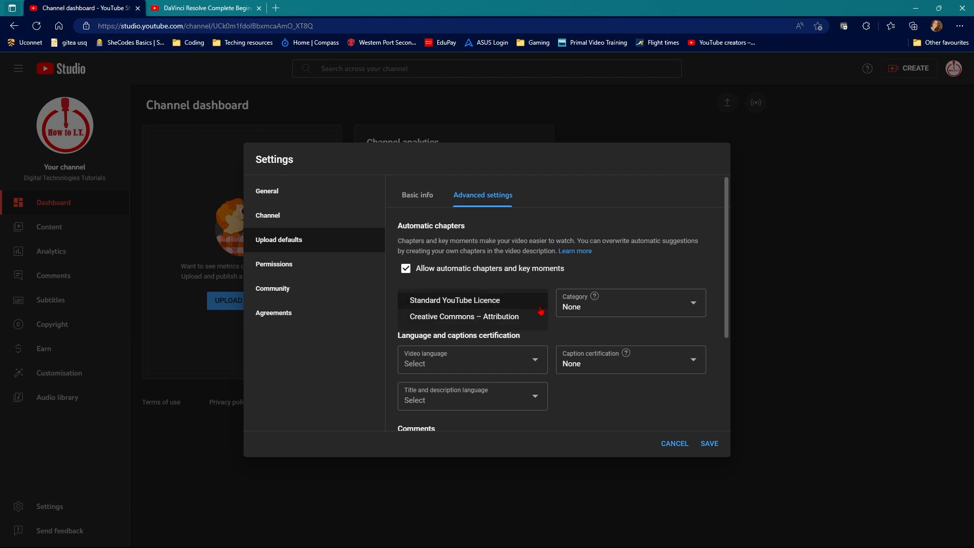
pyautogui.click(540, 307)
pyautogui.click(689, 309)
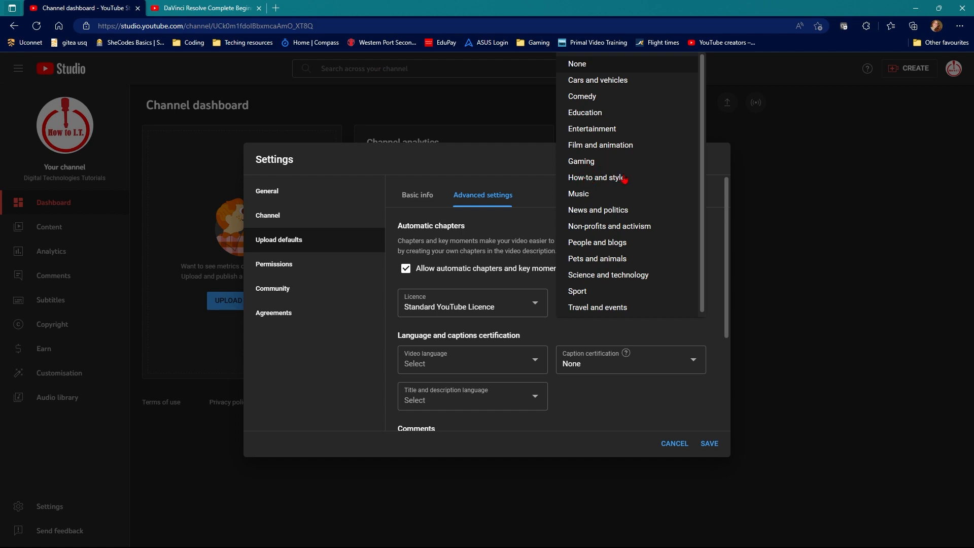
pyautogui.scroll(-1, 618, 213)
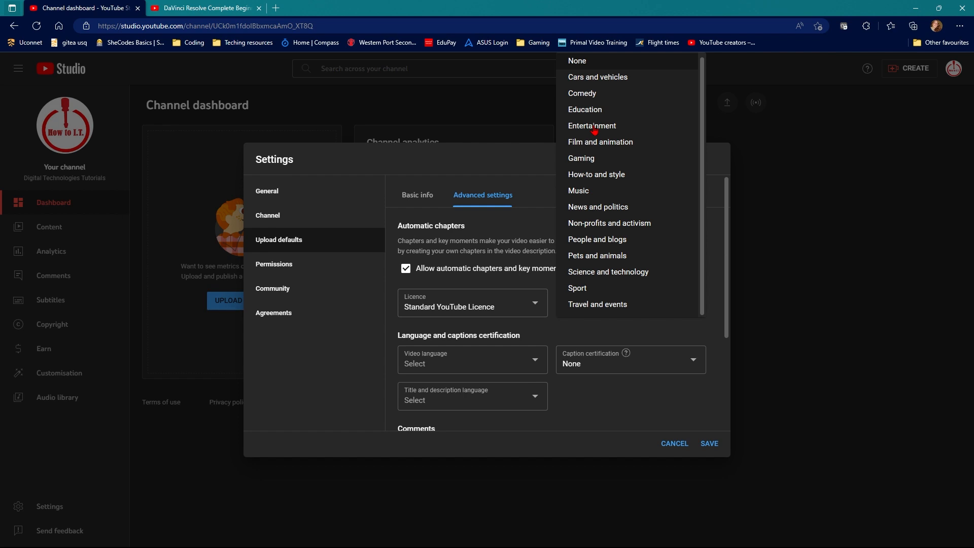
pyautogui.click(578, 61)
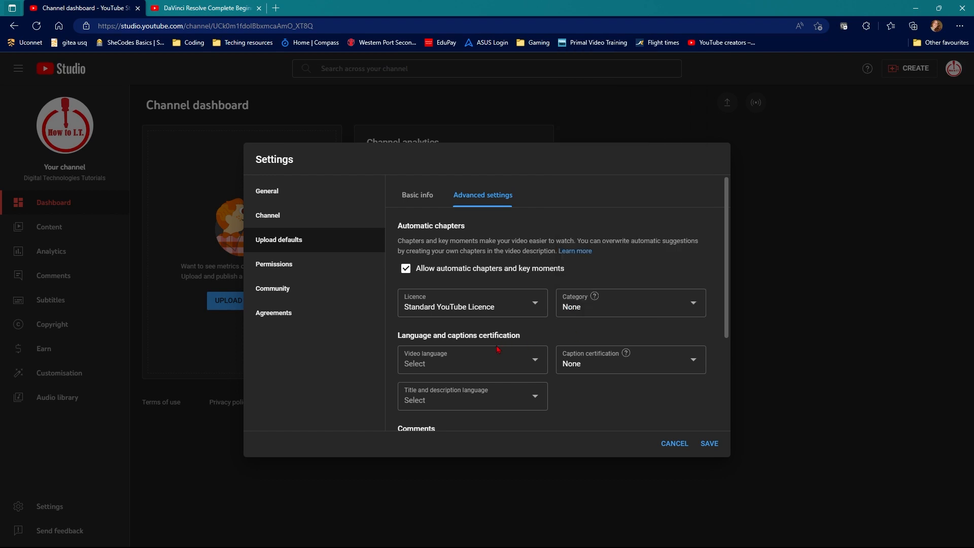
# Pick English as video language, review caption certification options, and pick English for title and description language.
pyautogui.scroll(-3, 490, 358)
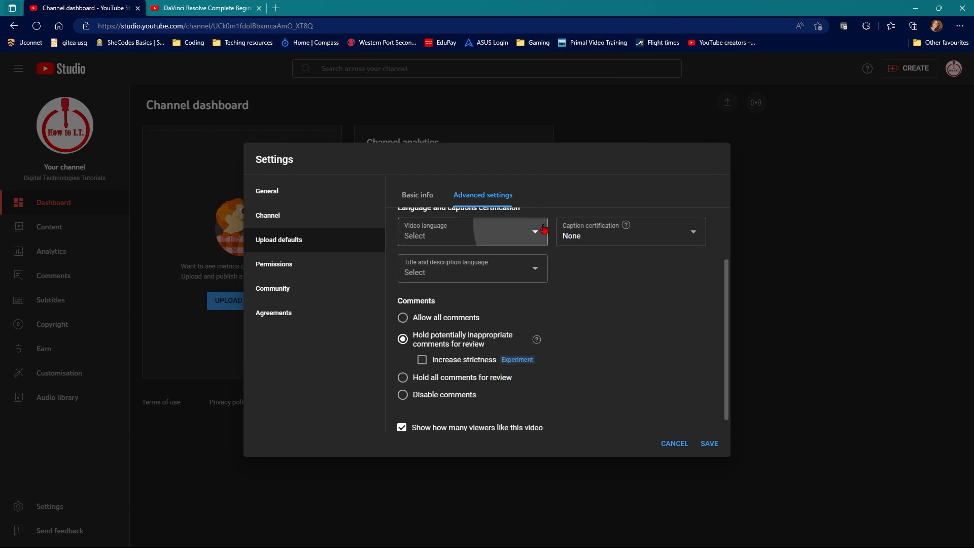
pyautogui.click(542, 231)
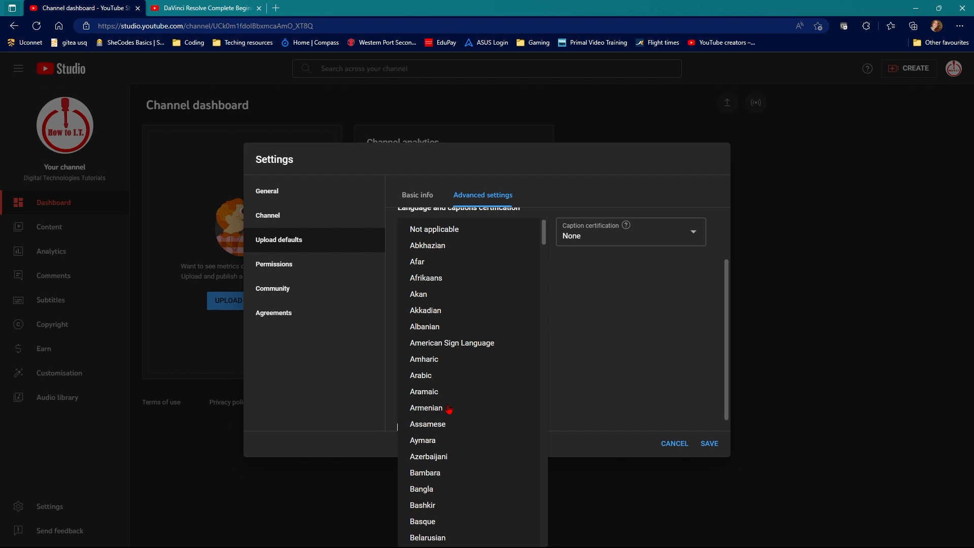
pyautogui.scroll(-12, 448, 446)
pyautogui.scroll(-3, 449, 460)
pyautogui.scroll(3, 461, 460)
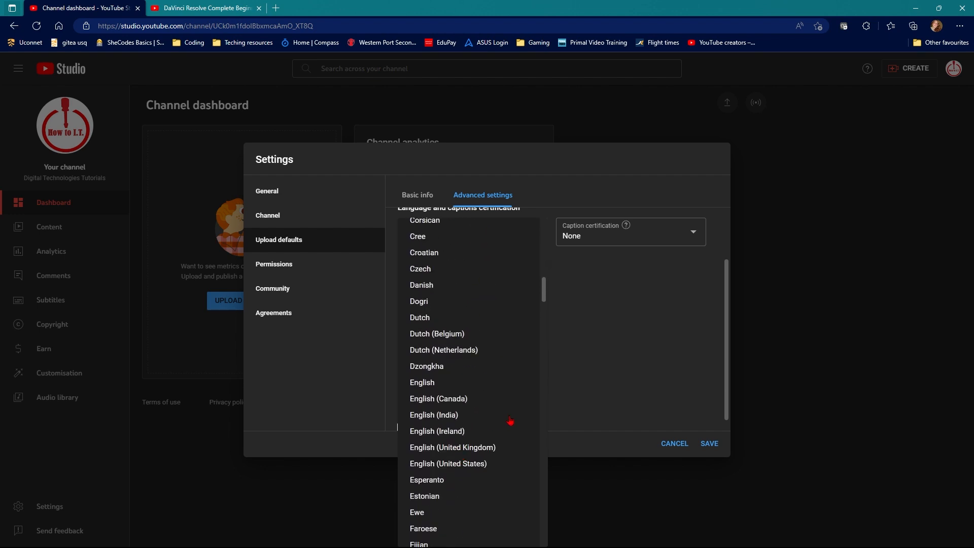
pyautogui.click(452, 382)
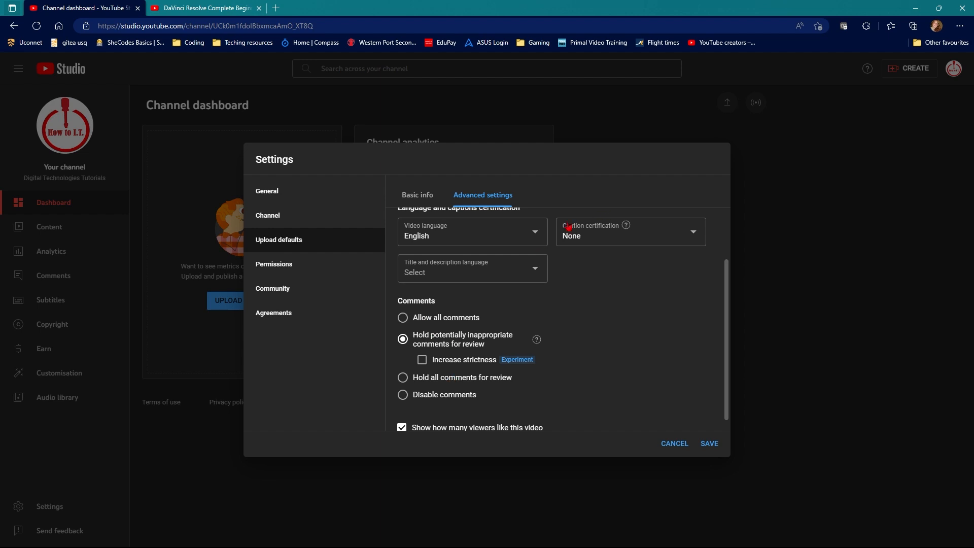
pyautogui.click(692, 233)
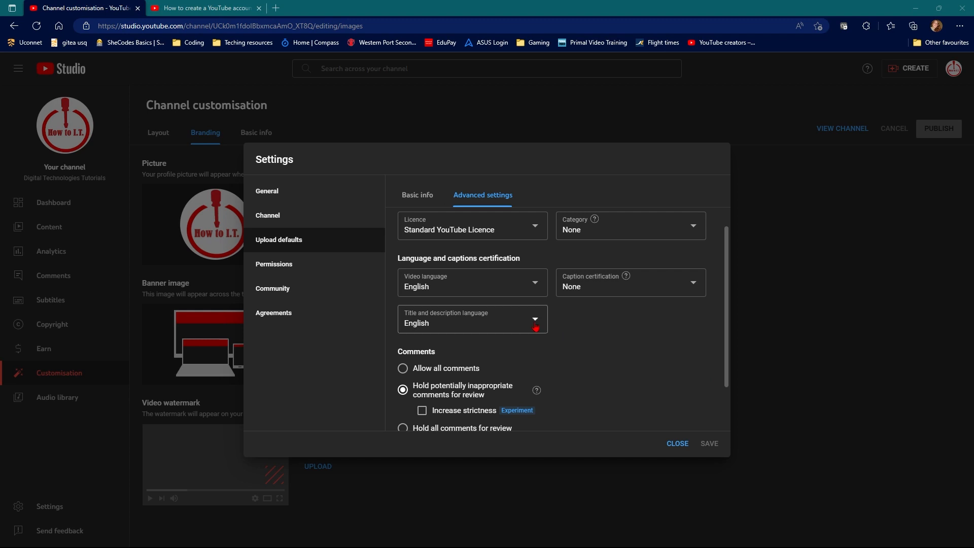
pyautogui.click(535, 322)
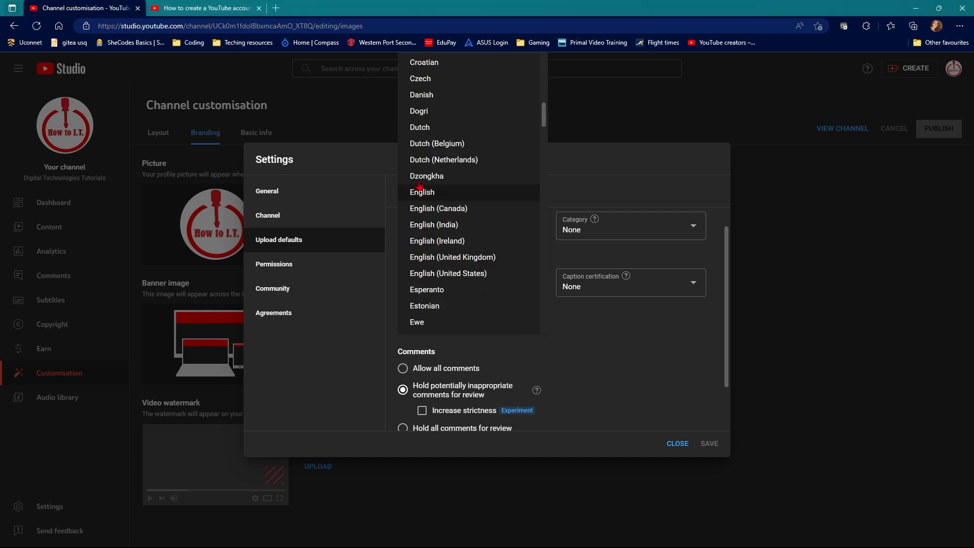
pyautogui.click(438, 197)
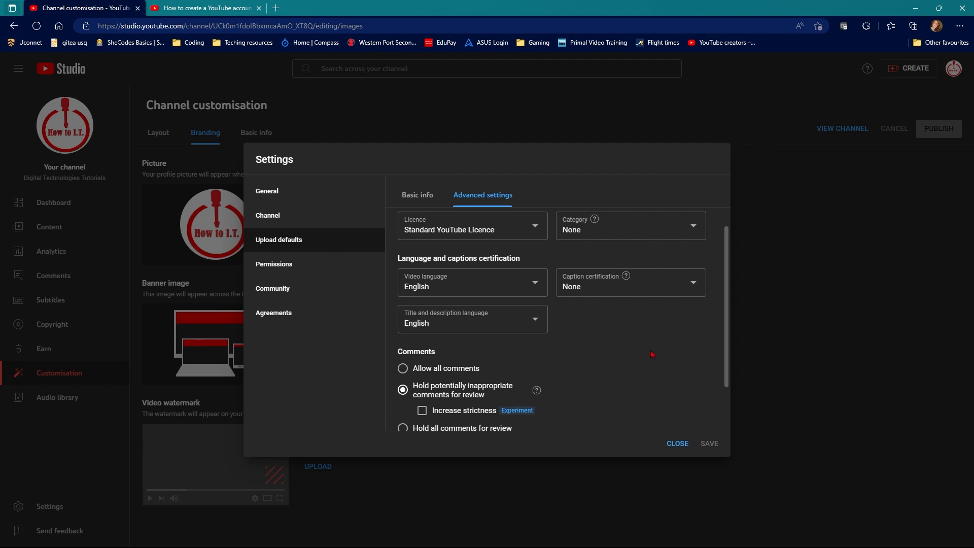
# Scroll through the Advanced settings comment options, then show the channel's Permissions page.
pyautogui.scroll(-2, 652, 354)
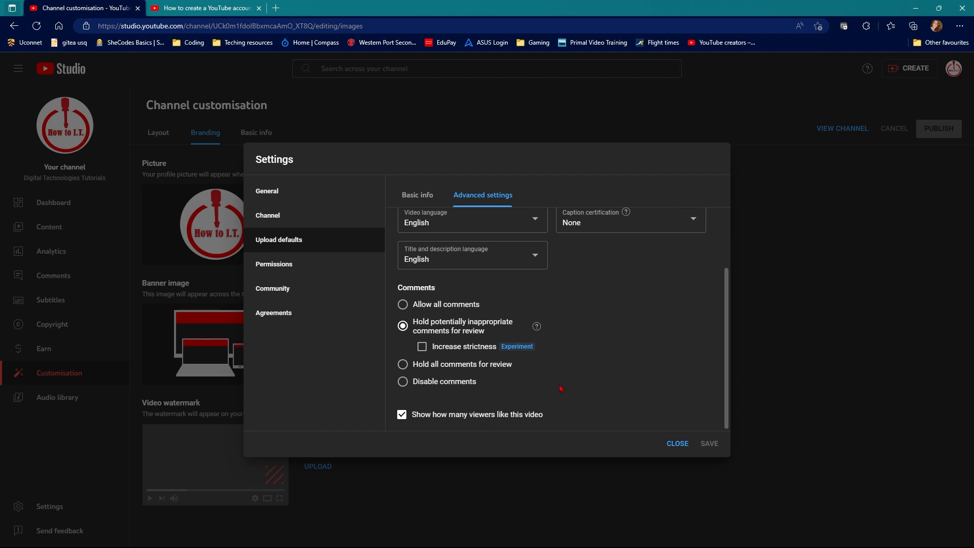
pyautogui.click(315, 266)
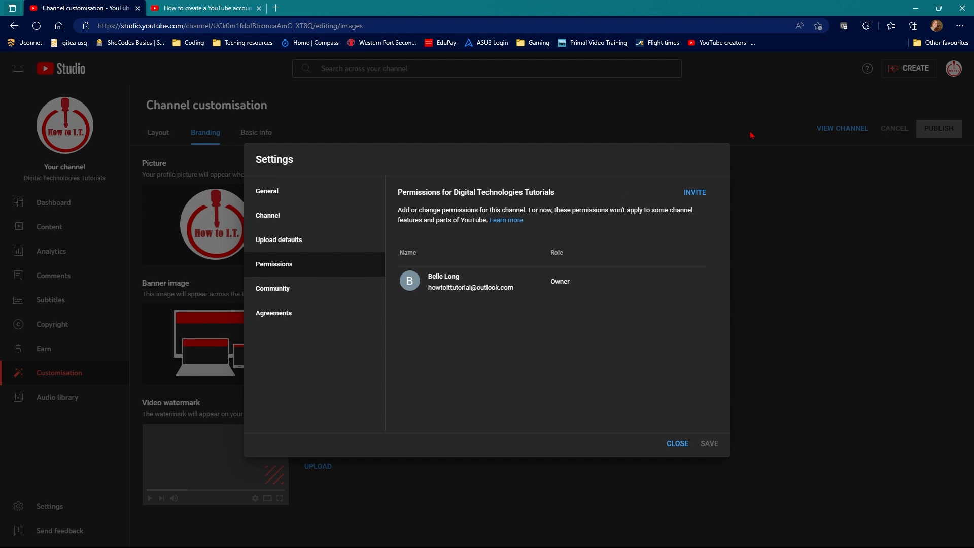
# Review the invite form's access roles, dismiss it without inviting anyone, and show Community settings.
pyautogui.click(694, 192)
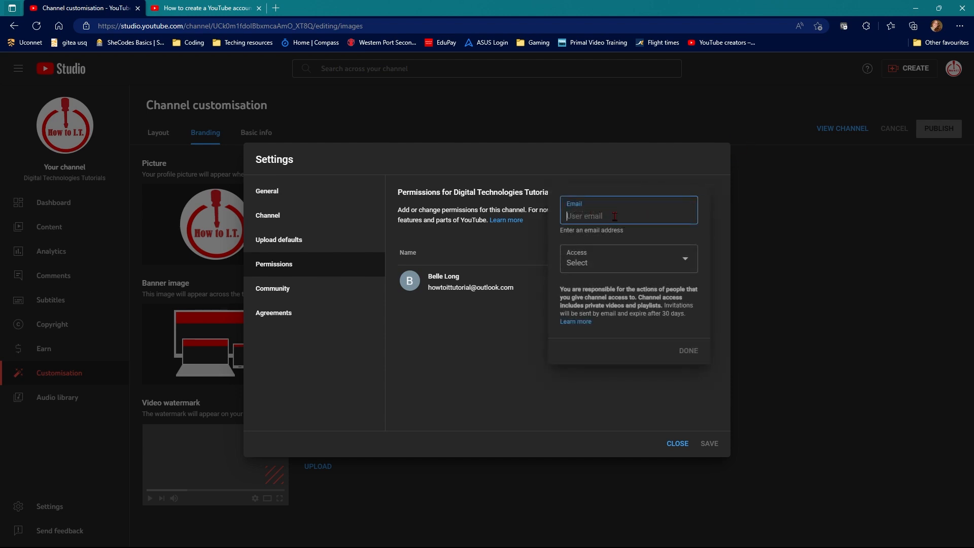
pyautogui.click(640, 267)
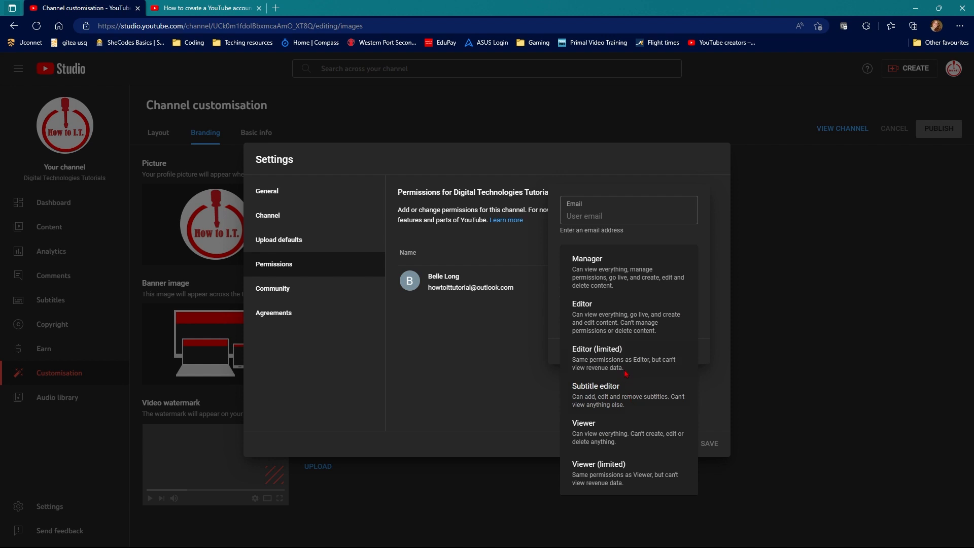
pyautogui.click(526, 376)
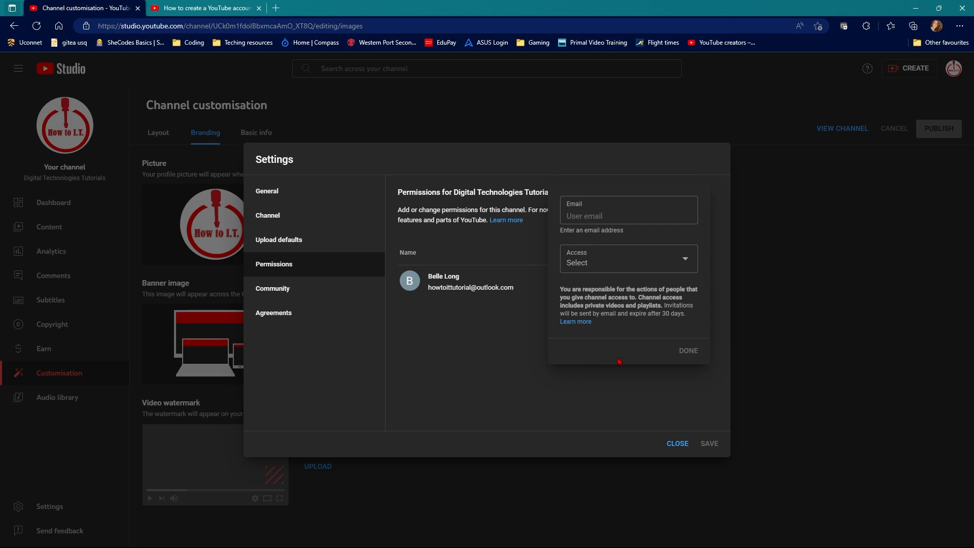
pyautogui.click(623, 397)
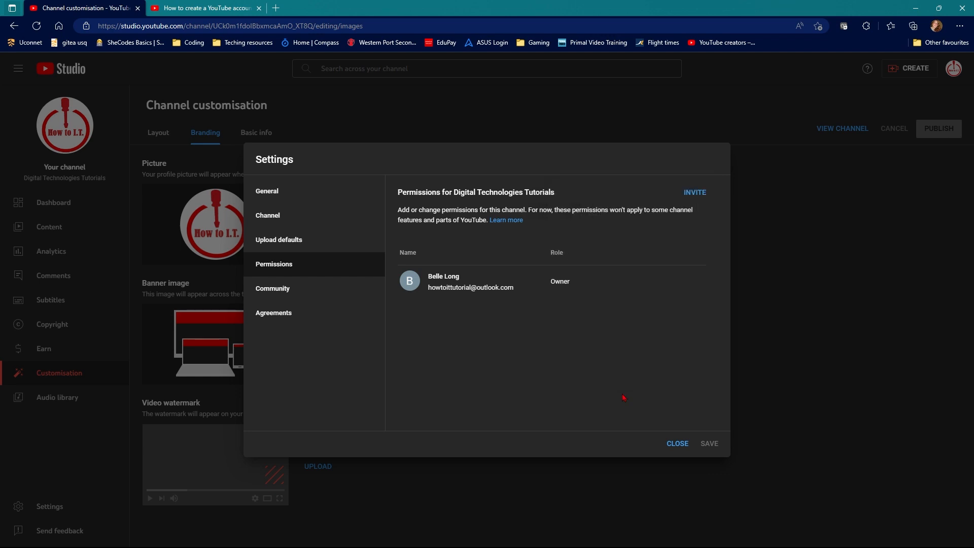
pyautogui.click(288, 296)
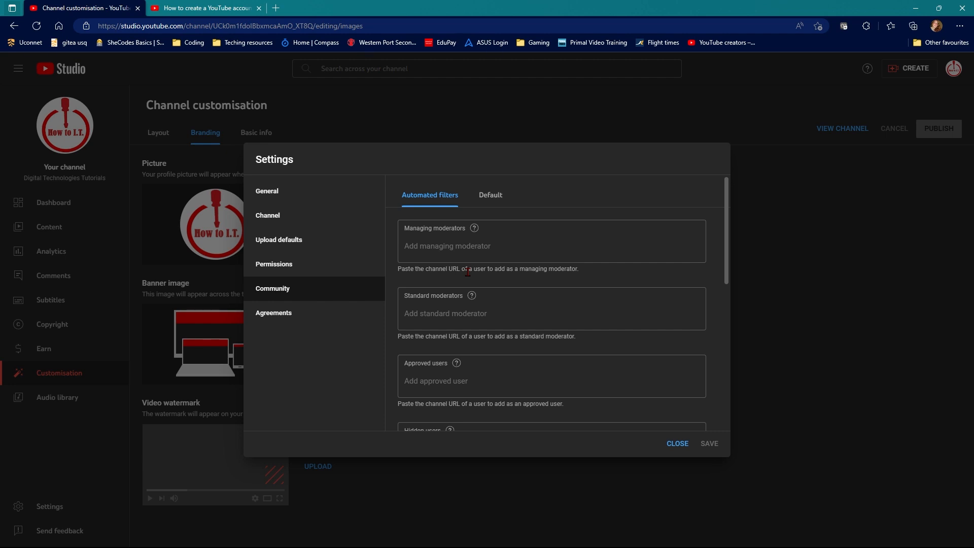
pyautogui.scroll(-4, 467, 272)
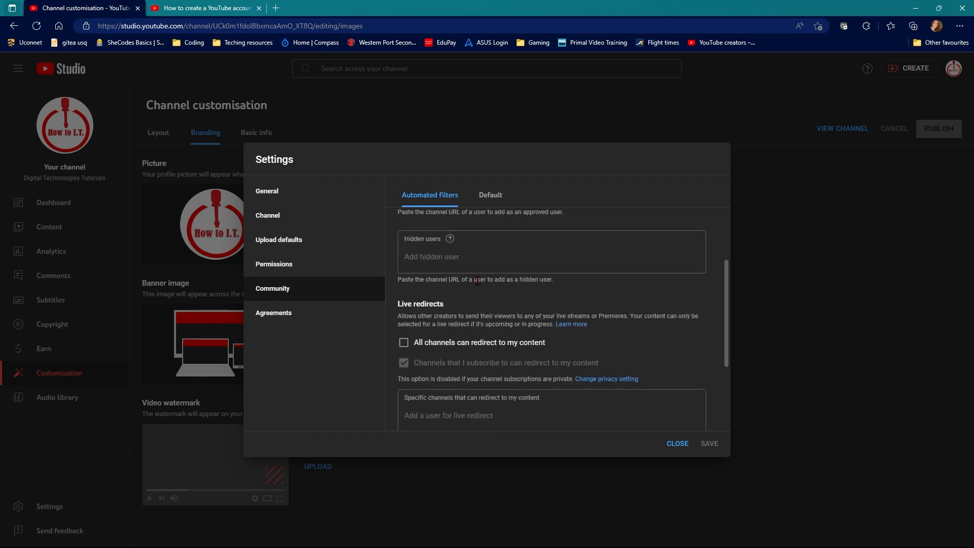
pyautogui.scroll(-1, 572, 275)
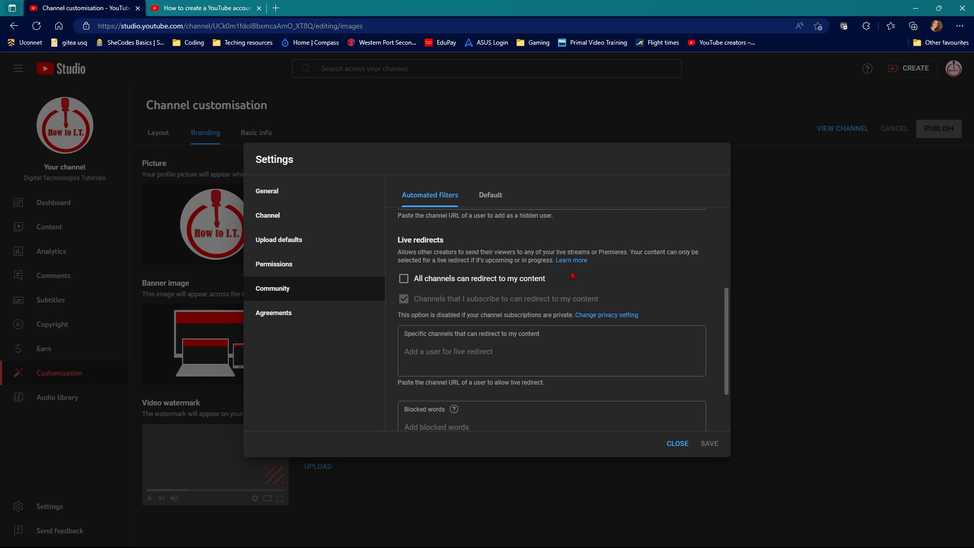
pyautogui.scroll(-2, 573, 276)
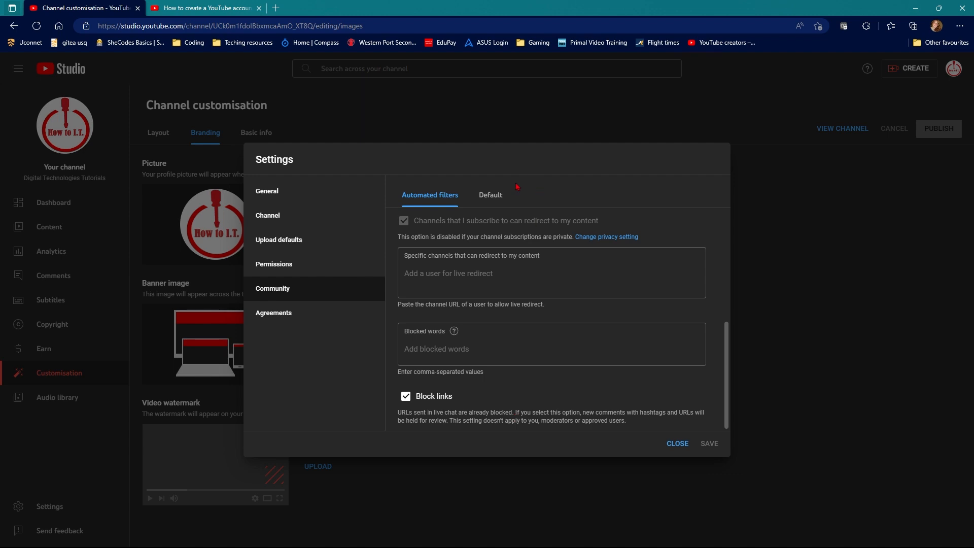
# Show the Default comment moderation options in Community settings.
pyautogui.click(489, 197)
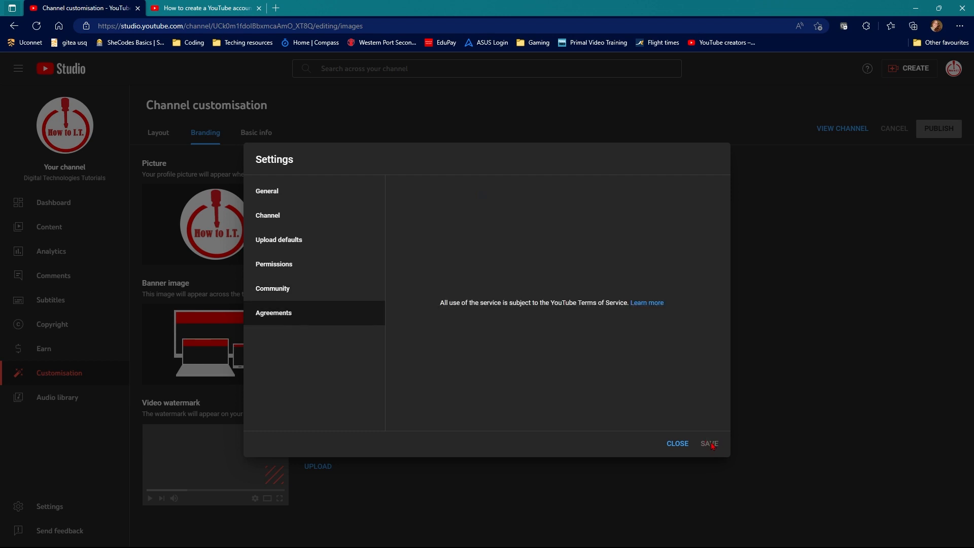
# Leave Settings for the Channel dashboard, then go to Channel customisation.
pyautogui.click(70, 209)
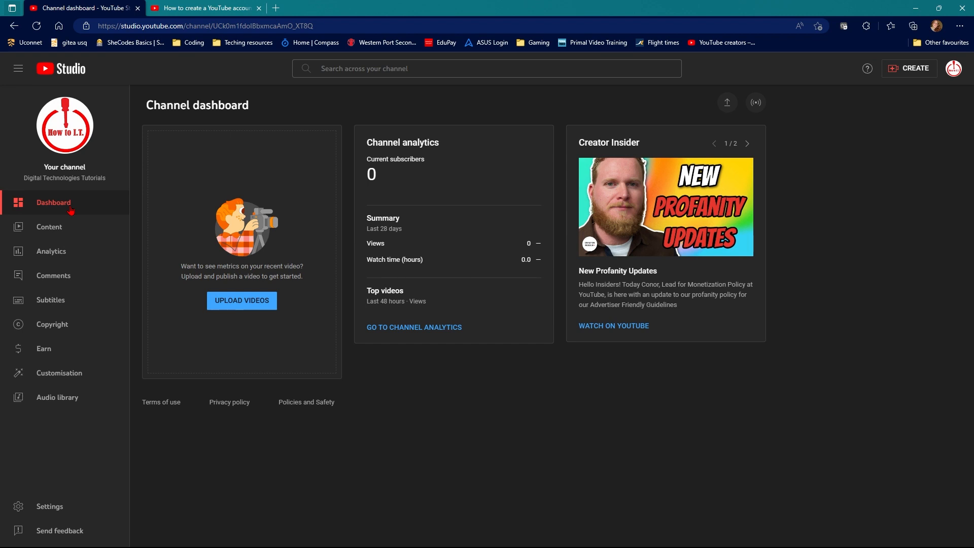
pyautogui.click(78, 376)
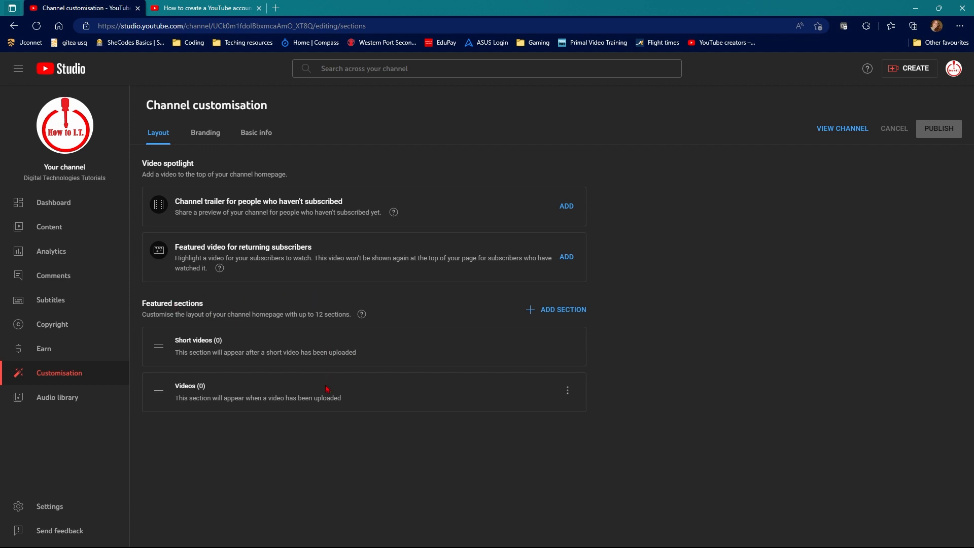
# In the second tab, browse the How To I.T. channel page, then return to Studio customisation.
pyautogui.click(197, 14)
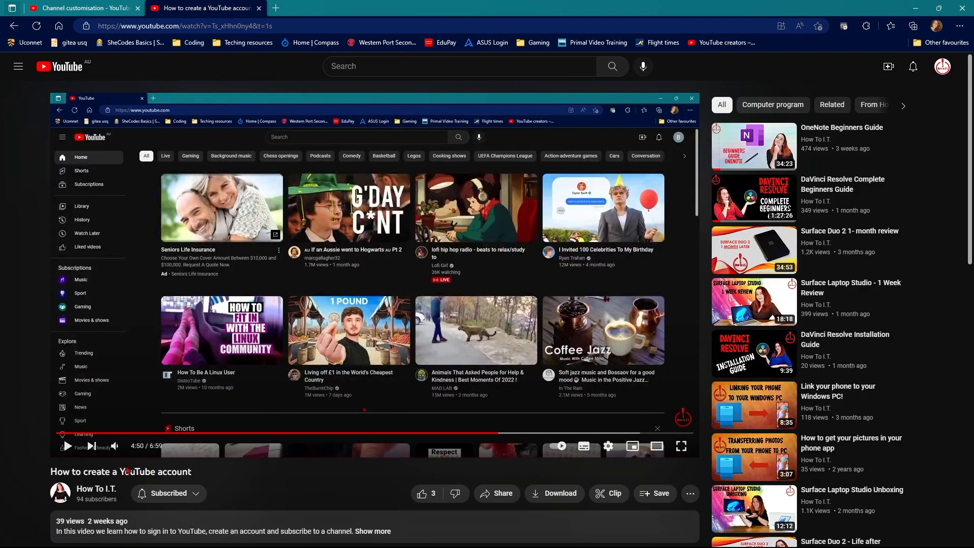
pyautogui.click(62, 493)
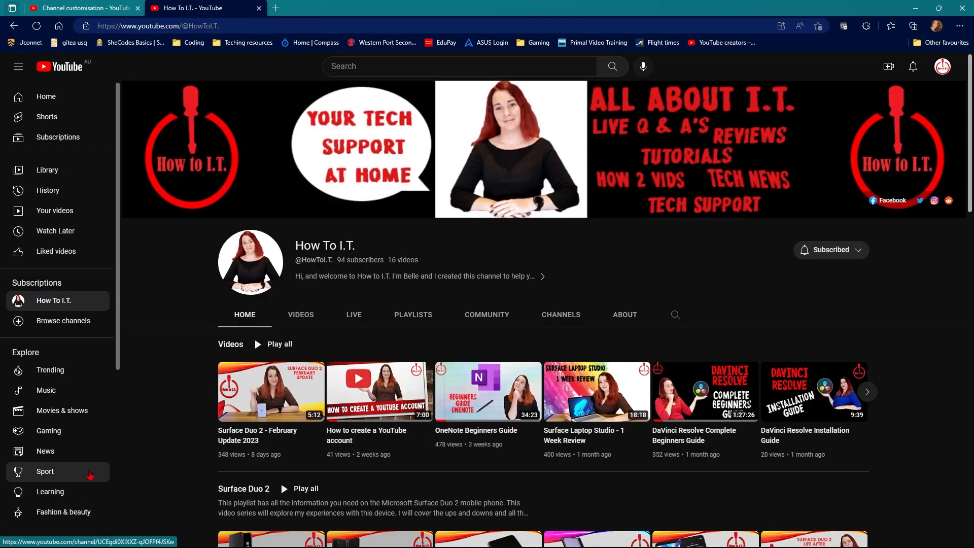
pyautogui.scroll(-2, 599, 429)
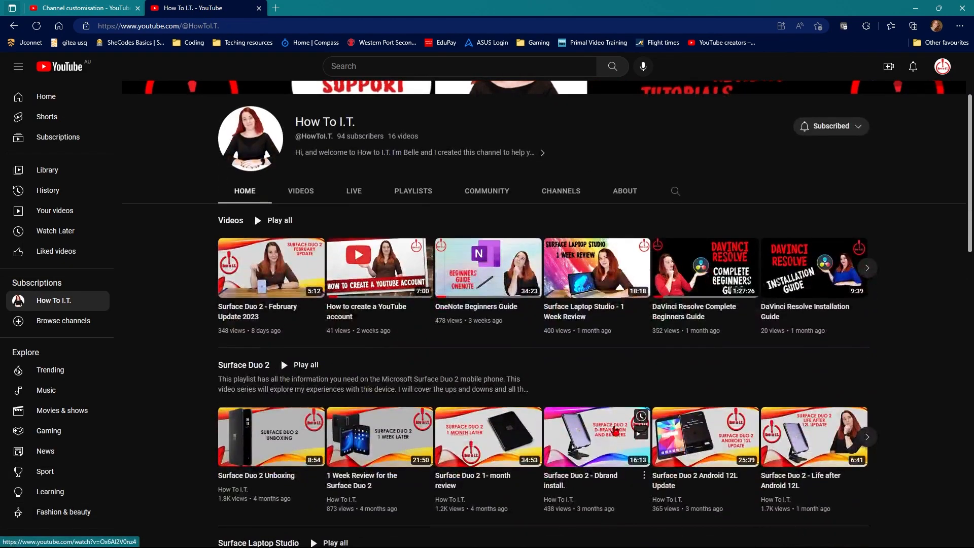
pyautogui.scroll(-2, 615, 430)
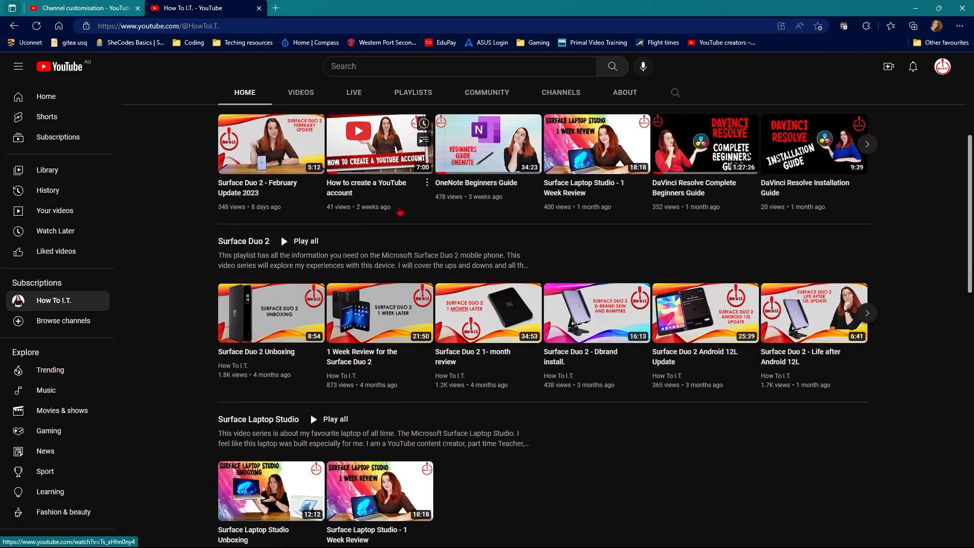
pyautogui.scroll(-4, 315, 486)
pyautogui.scroll(4, 269, 421)
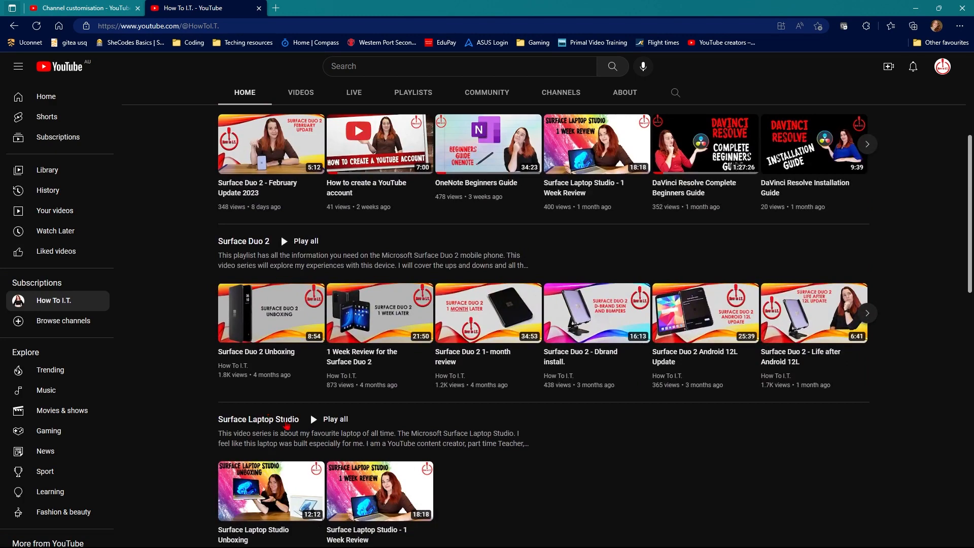
pyautogui.scroll(4, 251, 236)
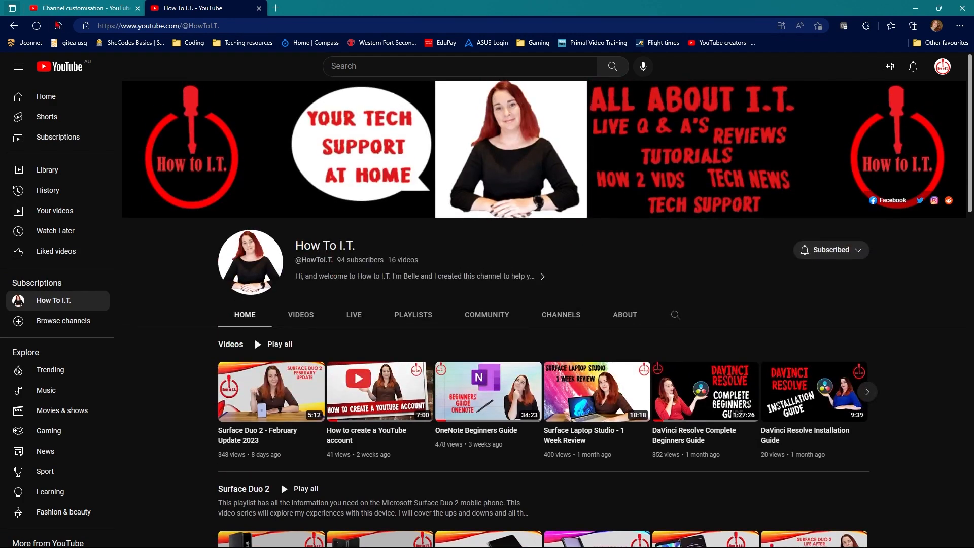
pyautogui.click(92, 9)
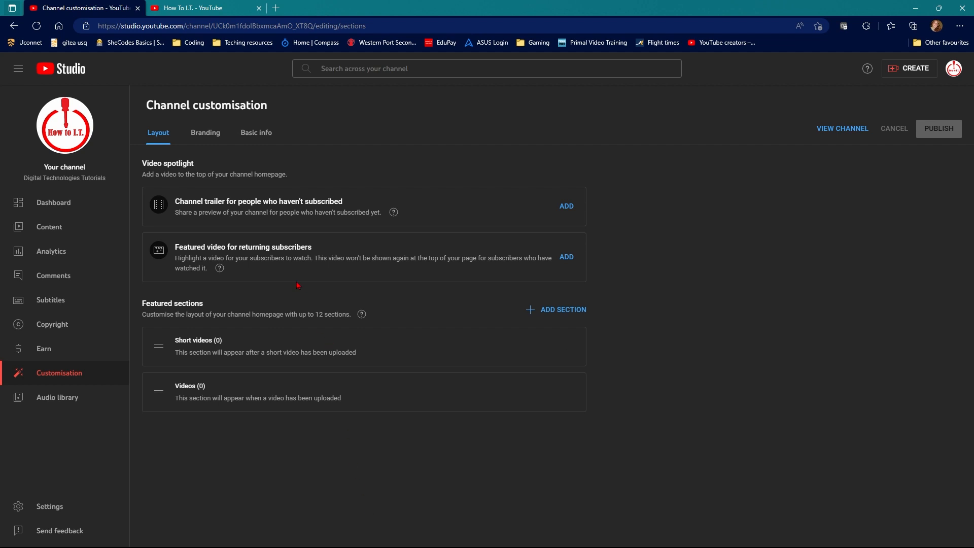
# Show Channel customisation's Branding settings, then view the How To I.T. channel page for reference.
pyautogui.click(196, 135)
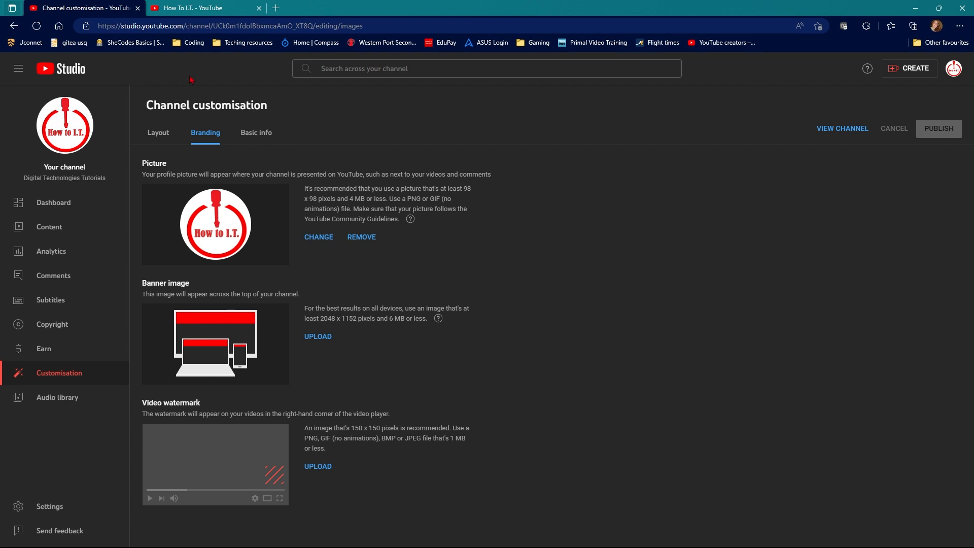
pyautogui.click(202, 8)
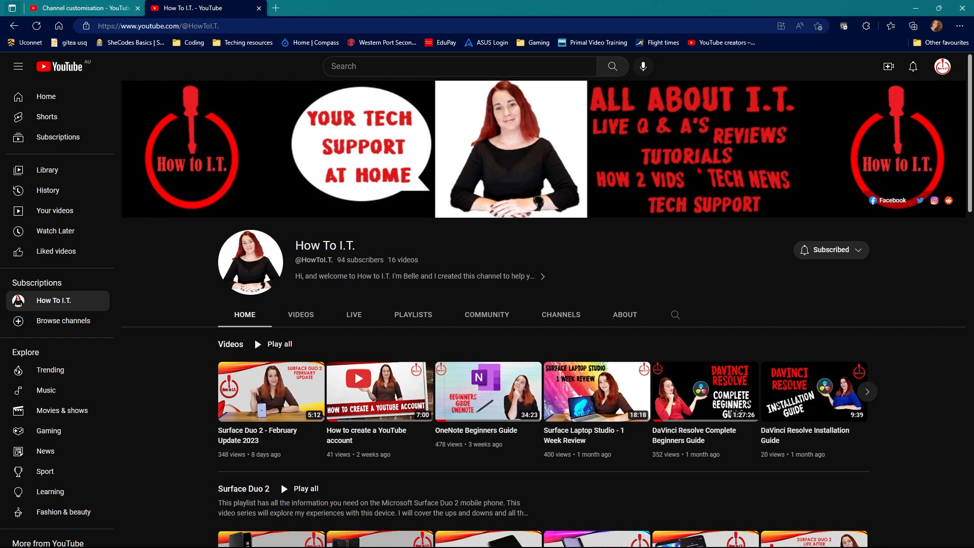
# Bring the Studio Channel customisation Branding page back to the front.
pyautogui.click(81, 8)
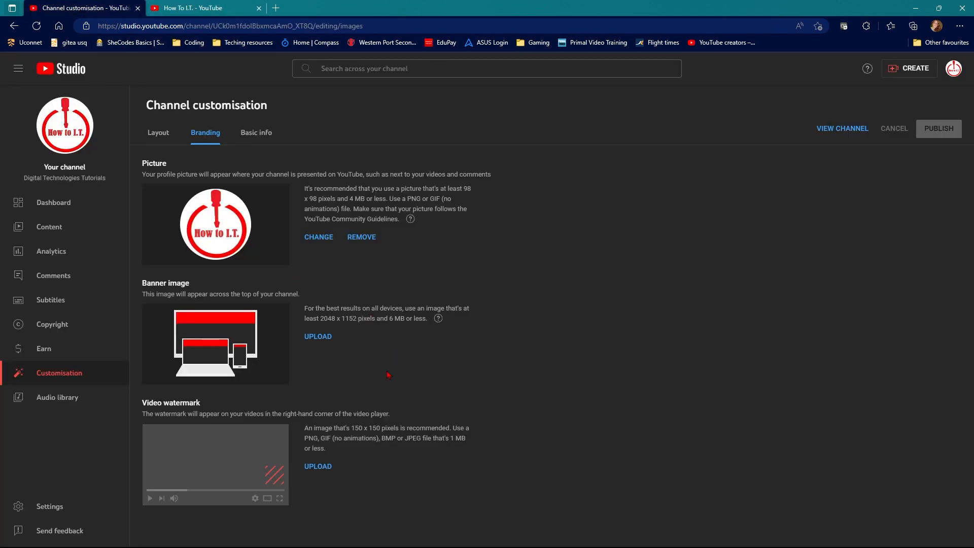
# Upload banner youtube profile pic.png as the channel's banner image.
pyautogui.click(317, 338)
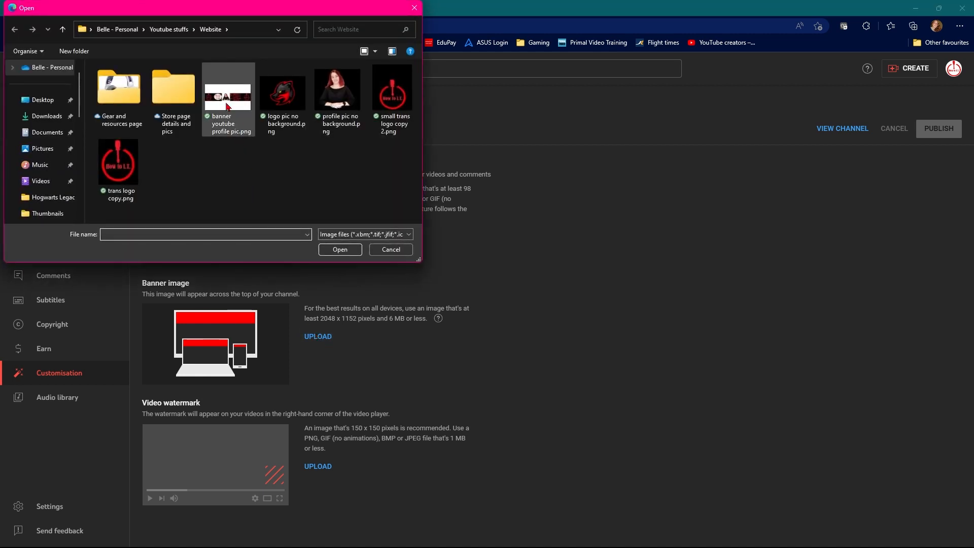
pyautogui.click(239, 124)
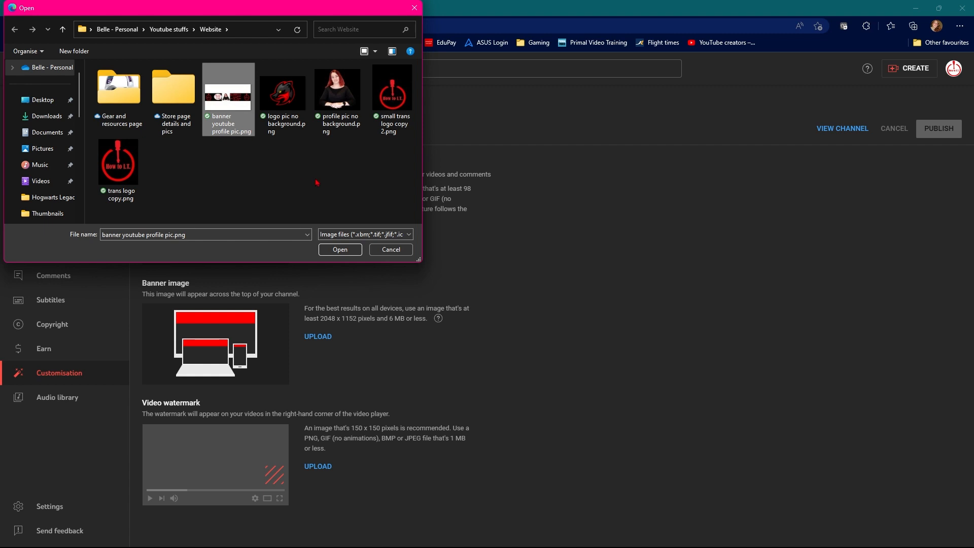
pyautogui.click(325, 251)
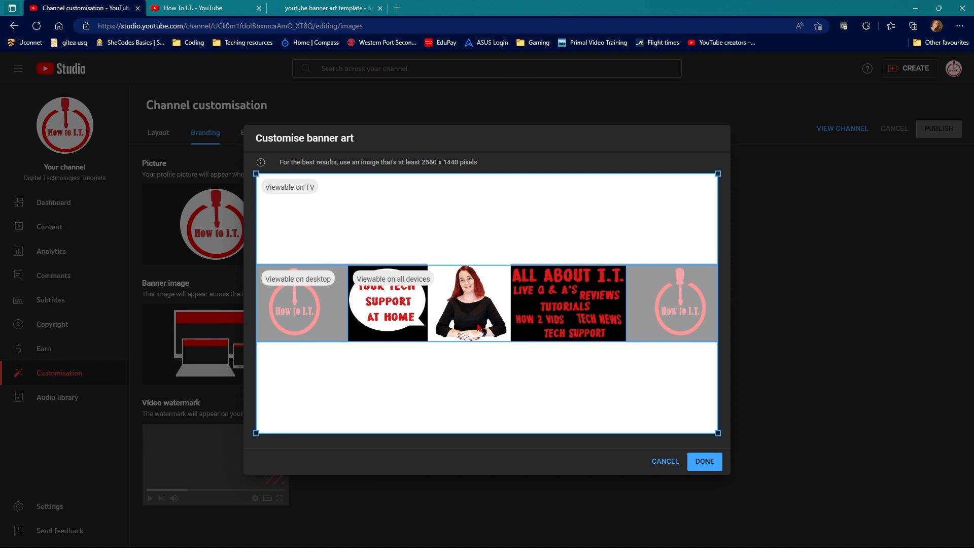
# Apply the cropped banner so it shows in the Branding page's banner preview.
pyautogui.click(701, 462)
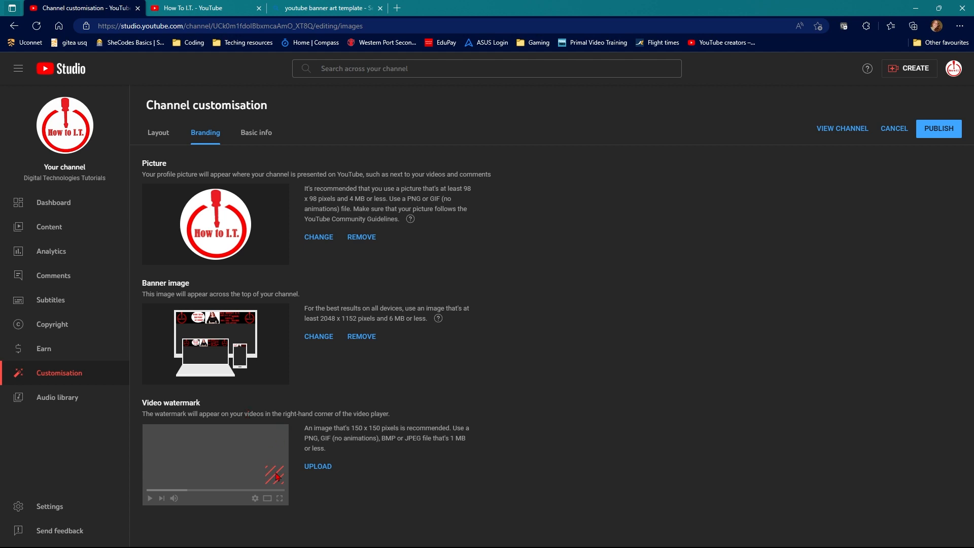
pyautogui.click(189, 10)
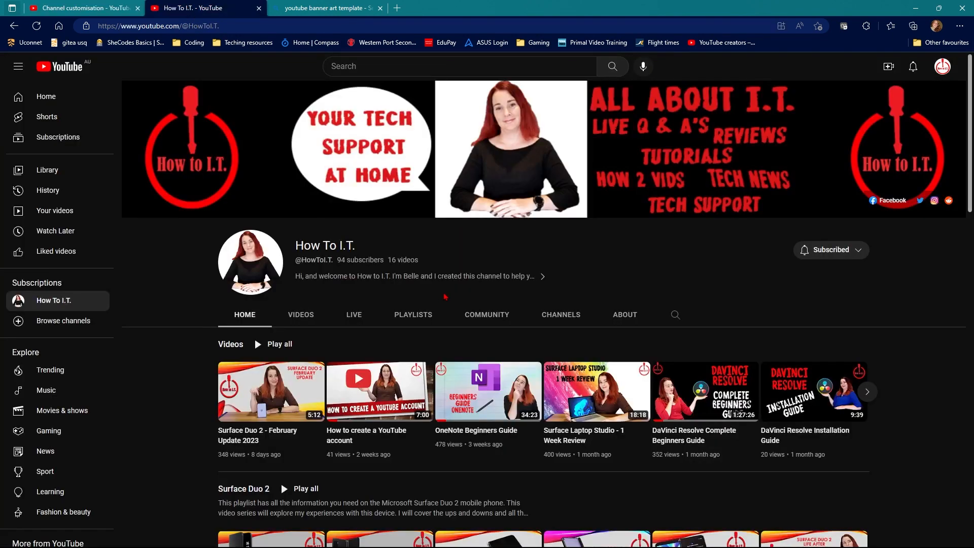
pyautogui.click(249, 413)
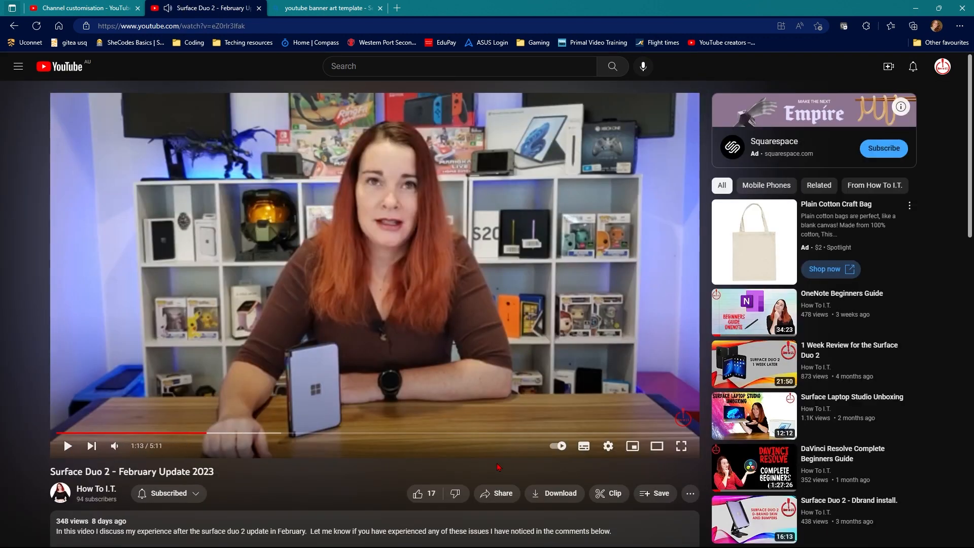
pyautogui.moveTo(686, 421)
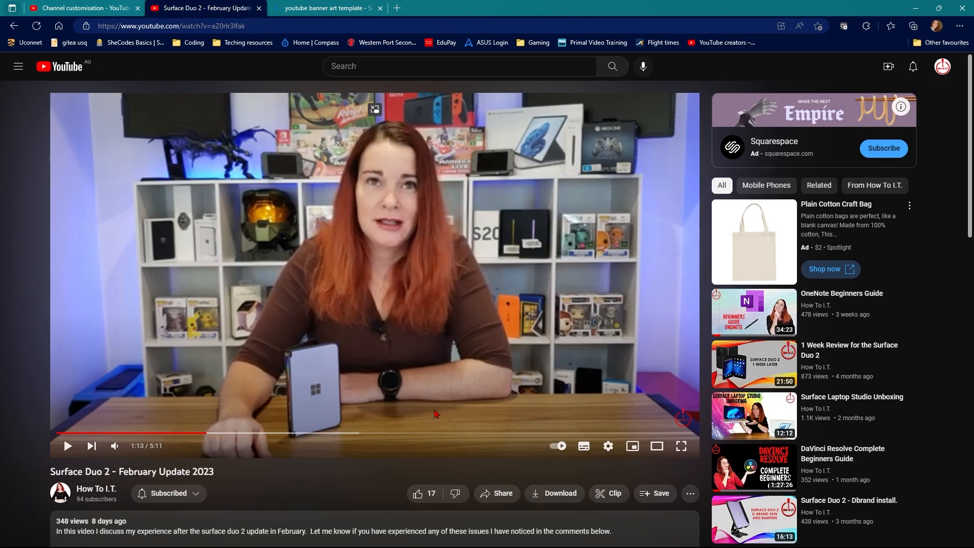
pyautogui.click(98, 8)
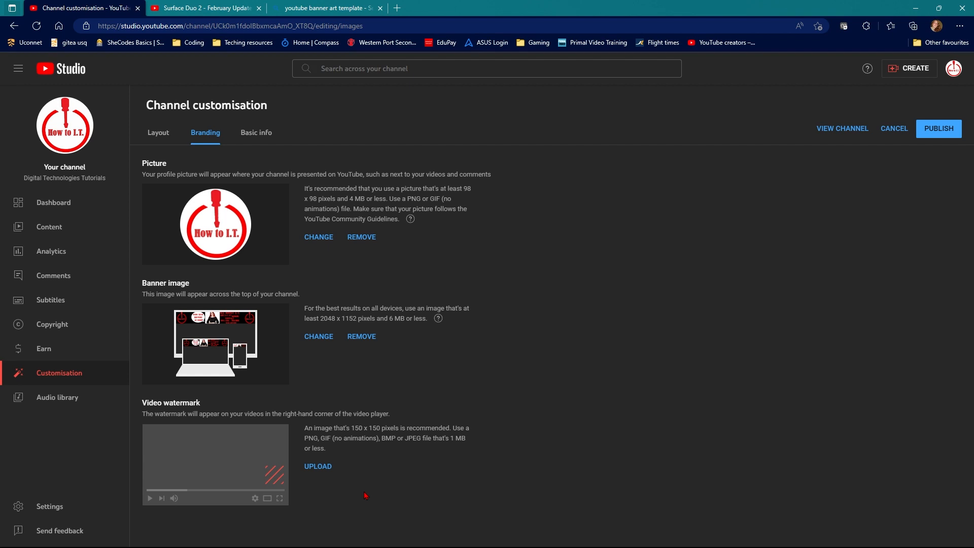
# Upload small trans logo copy 2.png as the video watermark, cropped tightly around the logo.
pyautogui.click(328, 470)
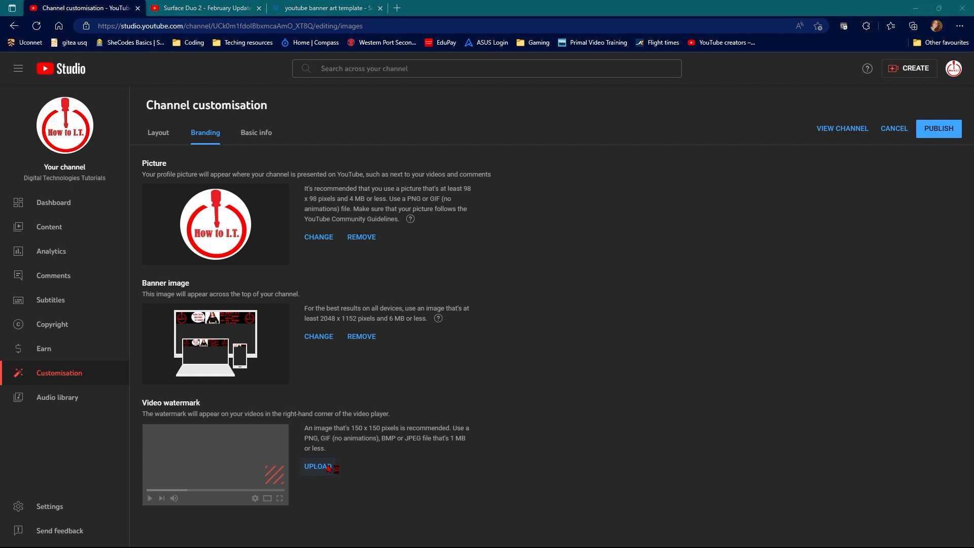
pyautogui.click(392, 101)
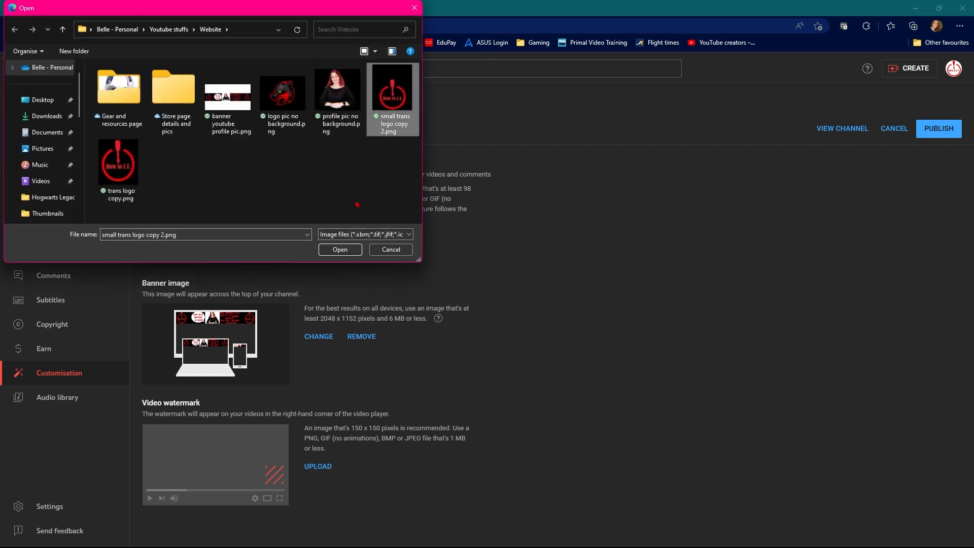
pyautogui.click(338, 250)
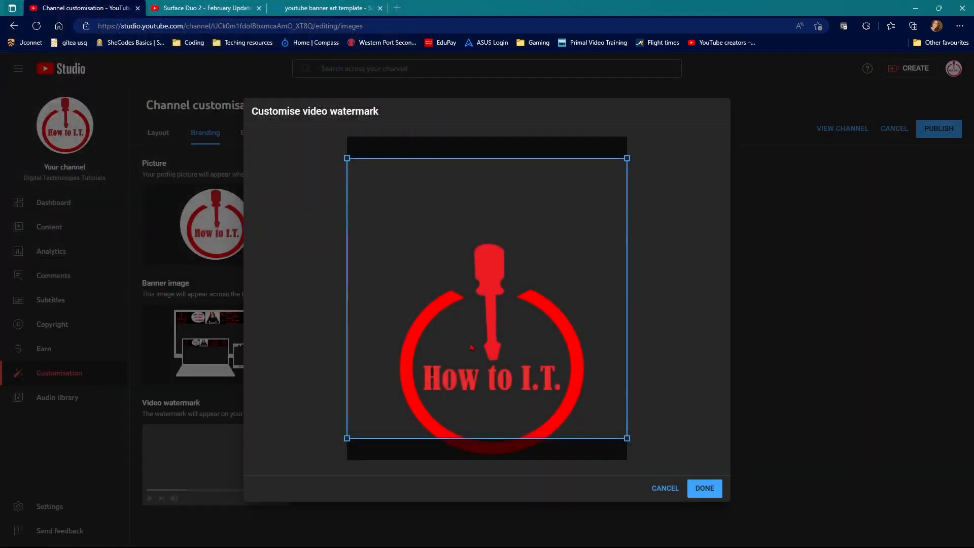
pyautogui.moveTo(522, 403); pyautogui.dragTo(521, 425)
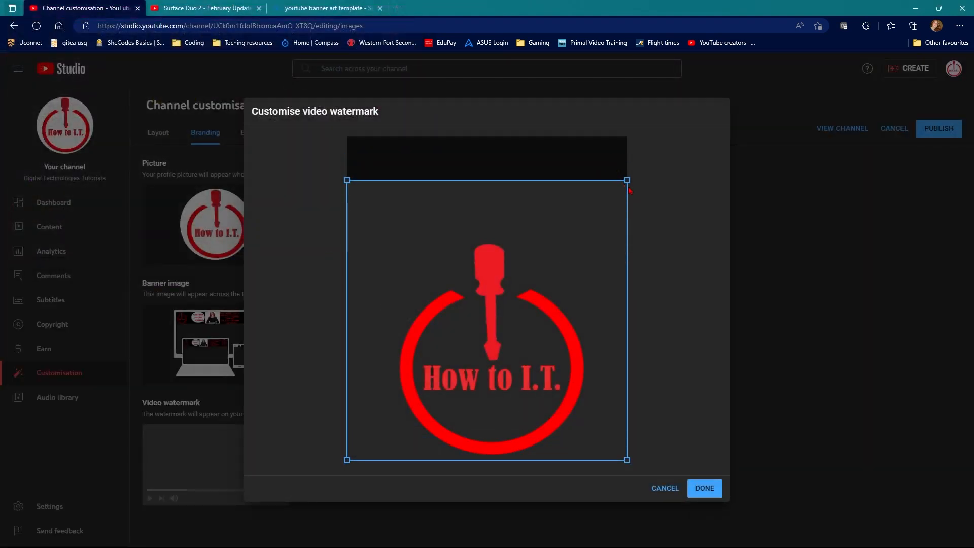
pyautogui.moveTo(627, 180); pyautogui.dragTo(571, 229)
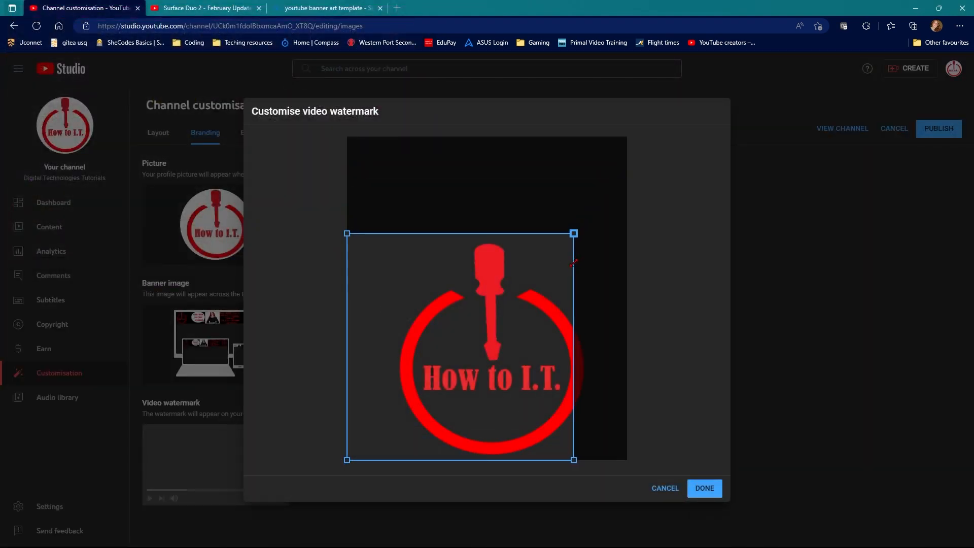
pyautogui.moveTo(495, 319); pyautogui.dragTo(527, 329)
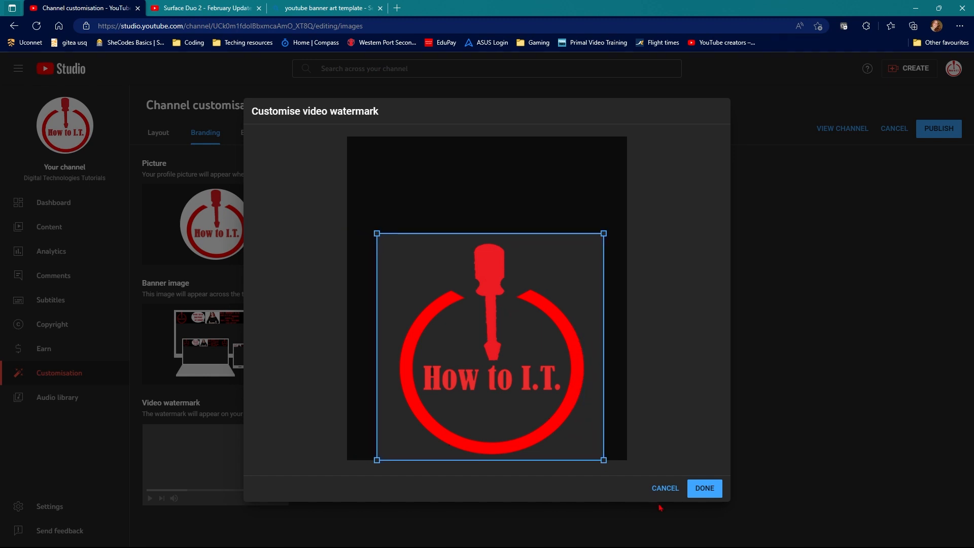
pyautogui.click(703, 486)
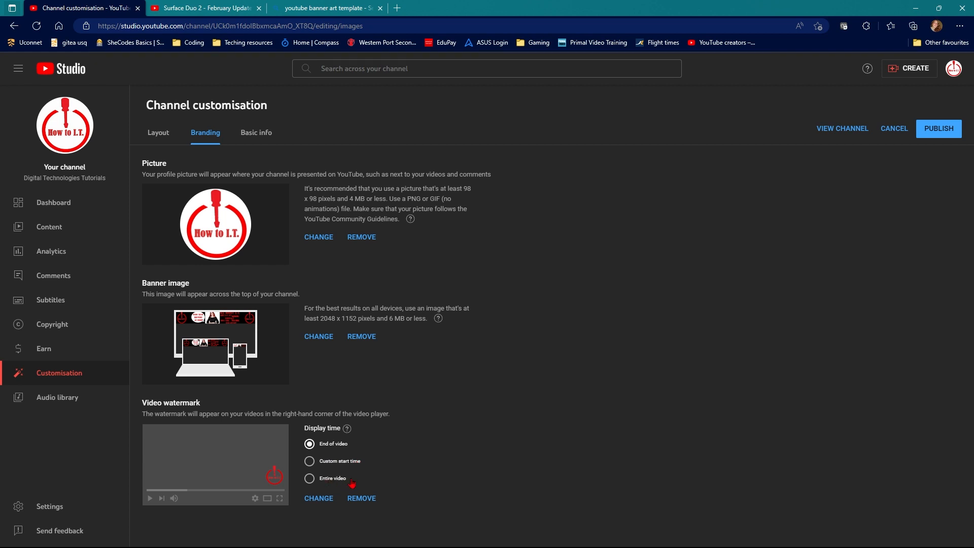
# Set the watermark to appear from a custom start time of 00:20.
pyautogui.click(310, 462)
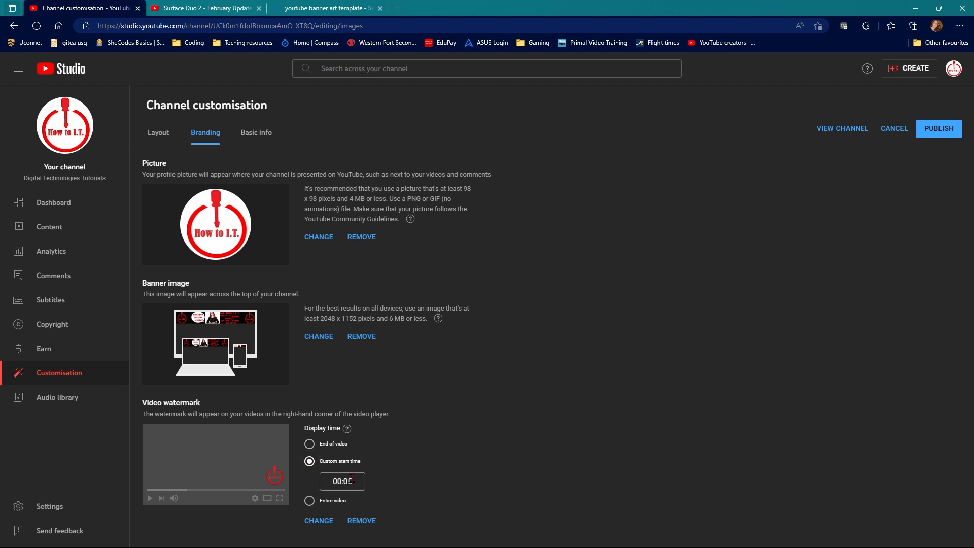
pyautogui.press('BackSpace')
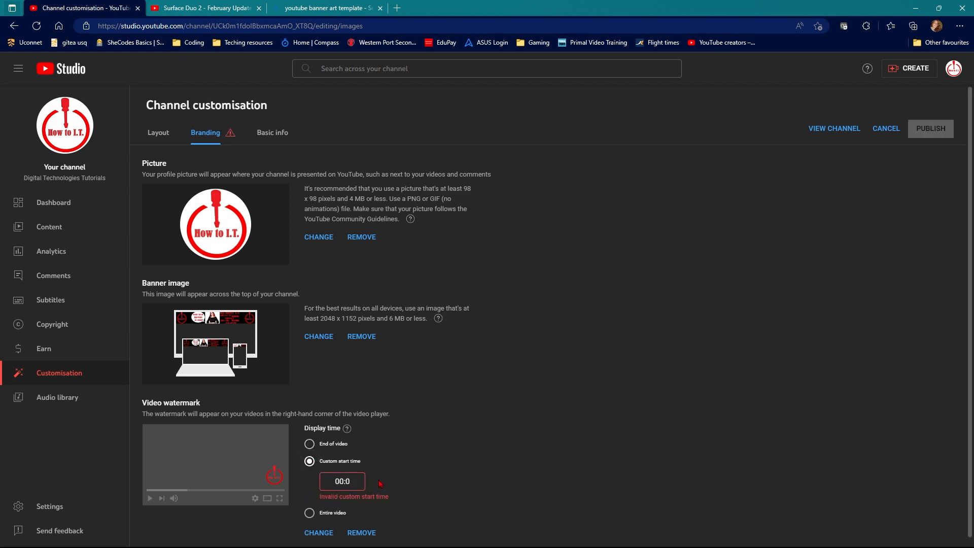
pyautogui.press('BackSpace')
pyautogui.write('20')
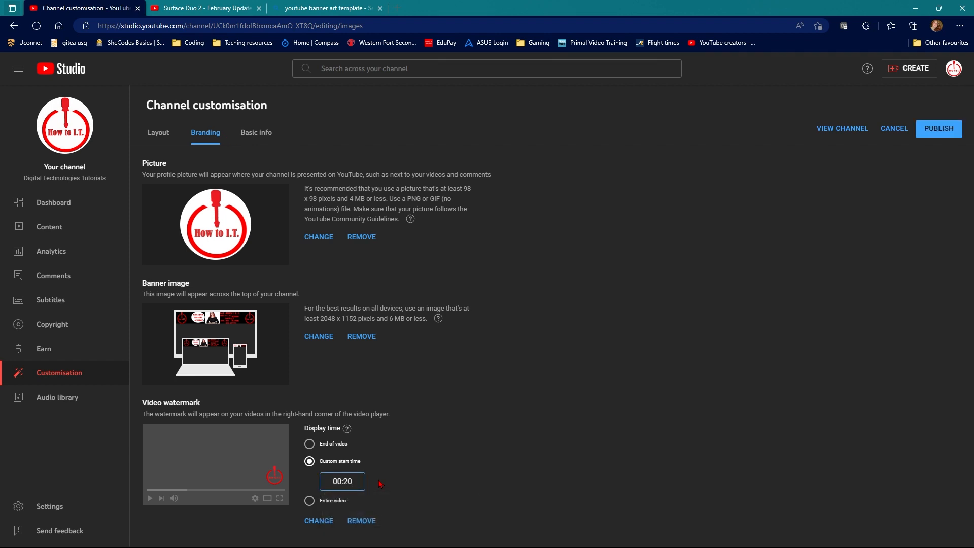
pyautogui.click(441, 469)
pyautogui.click(261, 139)
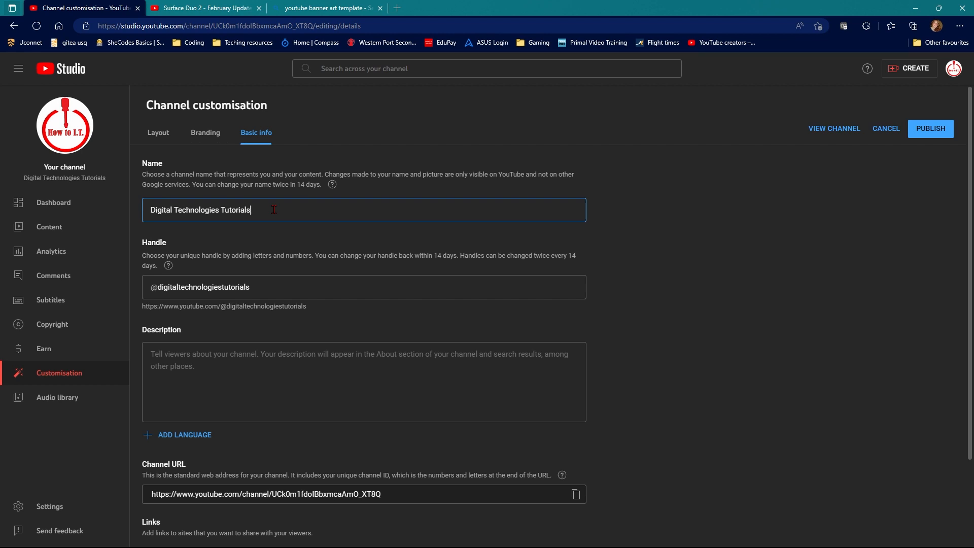
# Check the name and handle, then paste the 948-character welcome description ending 'Check back for Weekly Videos!'.
pyautogui.moveTo(263, 211); pyautogui.dragTo(138, 217)
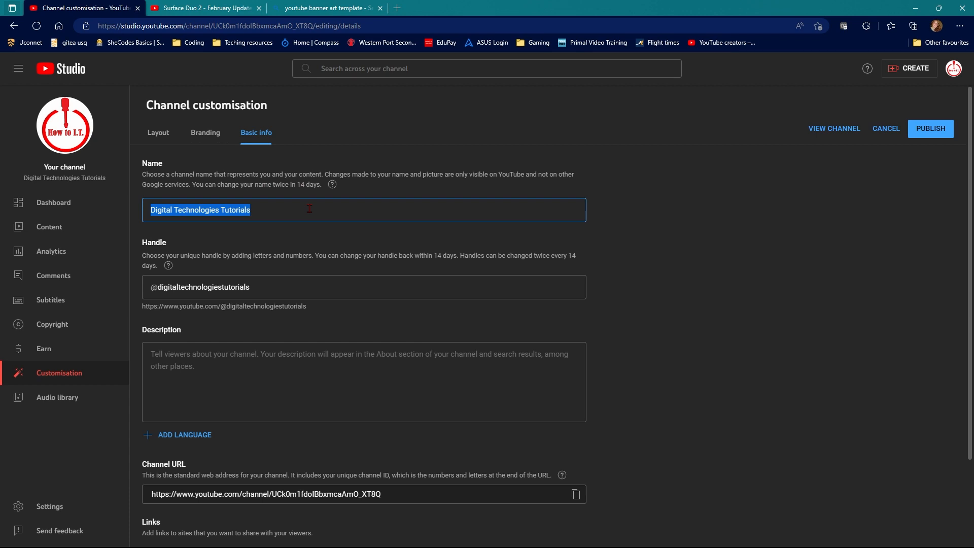
pyautogui.click(271, 285)
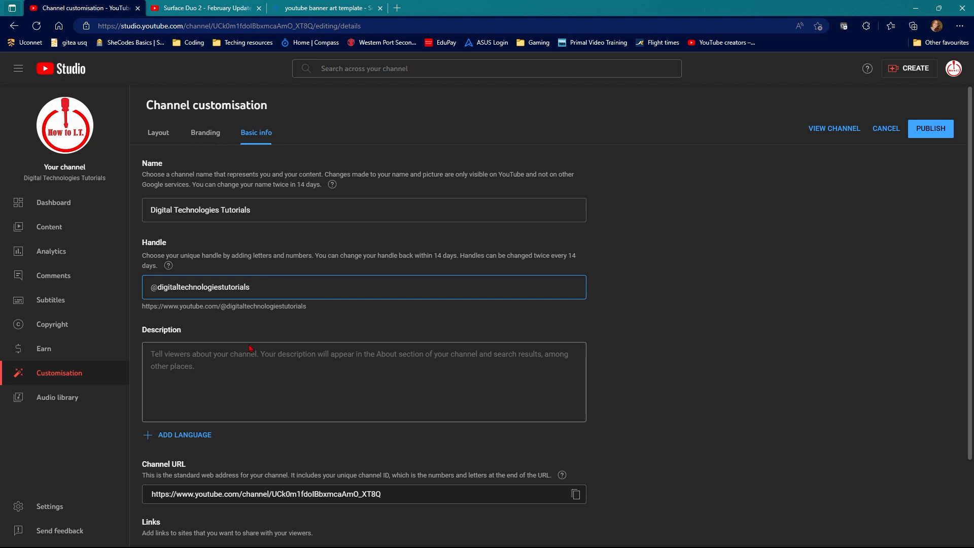
pyautogui.click(237, 364)
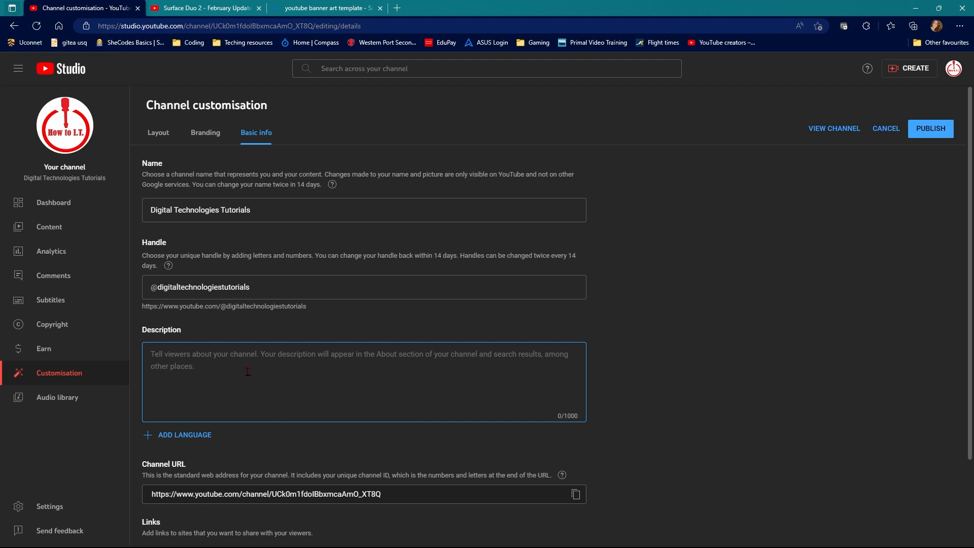
pyautogui.write("Hi, and welcome to How to I.T.   I'm Belle and I created this channel to help you understand the confusing world of Tech.  This is a helpful channel explaining how to, tips and tricks and everything I.T.  My videos are from beginner to expert level.  I have grown up with Tech throughout my life.  I remember when my high school first connected to the internet.  It’s always been a part of my life.  But it’s not for most people.  My mission is to help those that struggle with I.T. related things.  Whether it’s using your brand-new smart phone, pc or even your smart T.V.  I want people to be able to use technology throughout their life no matter what age and see the benefits of it, instead of the frustration.  If you want to learn something that I haven't covered in a video yet, please email mail or comment on a video.  Sounding up your alley?  Hit that SUBSCRIBE button and I will see you in the comments!  Check back for Weekly Videos!")
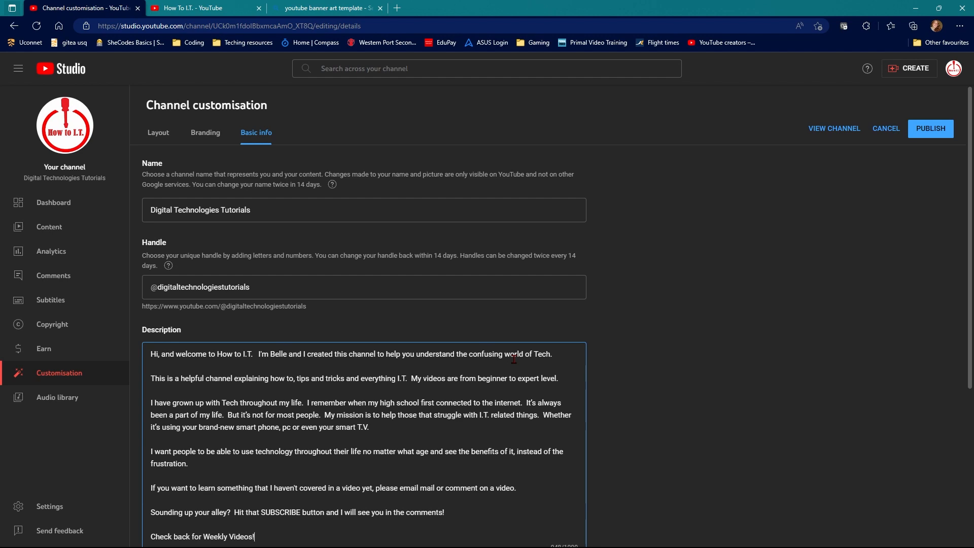
pyautogui.scroll(-5, 514, 359)
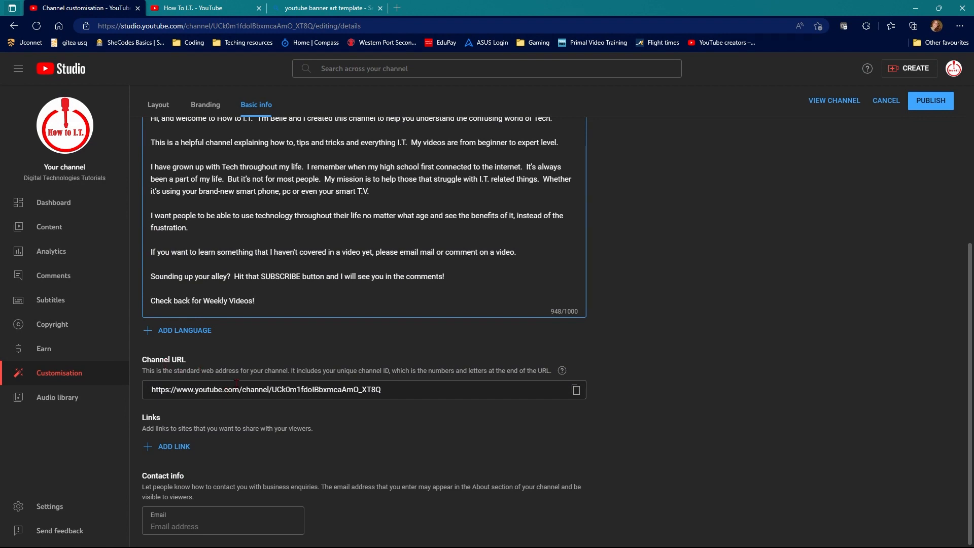
# Review the channel URL, then add a new empty link entry under Links.
pyautogui.click(445, 395)
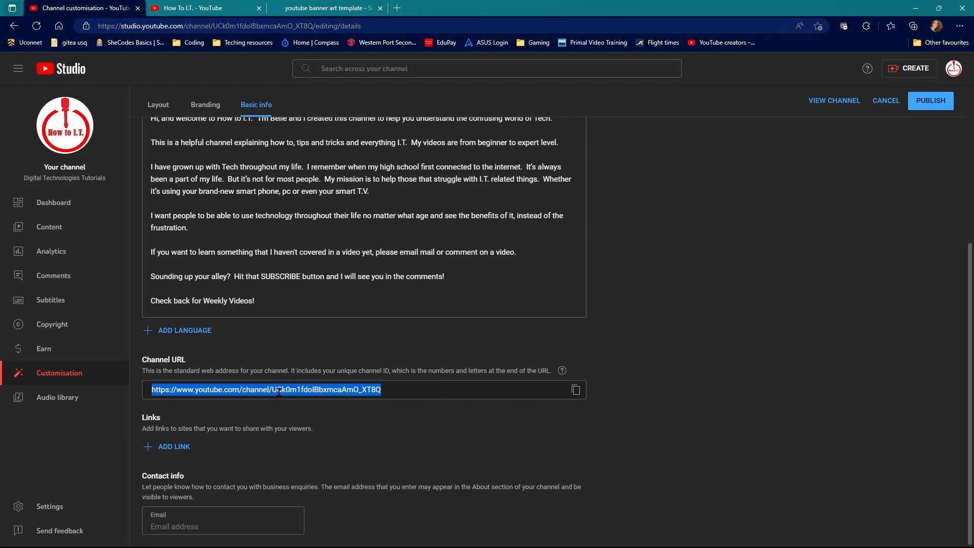
pyautogui.scroll(5, 279, 394)
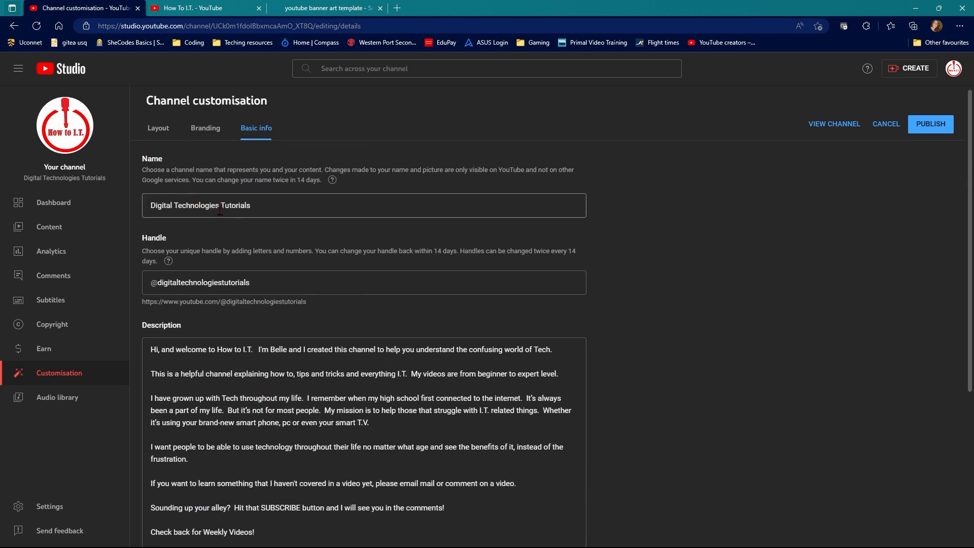
pyautogui.scroll(-5, 157, 419)
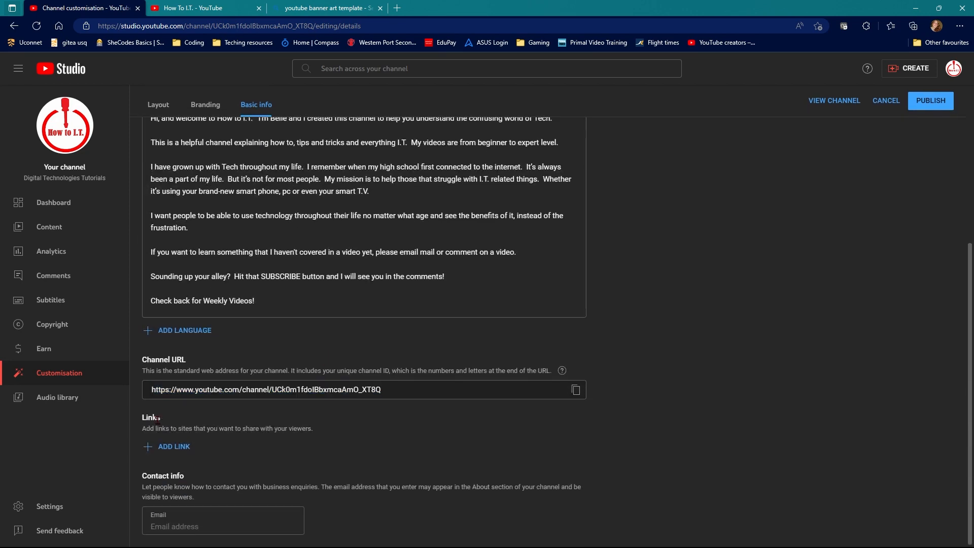
pyautogui.click(187, 448)
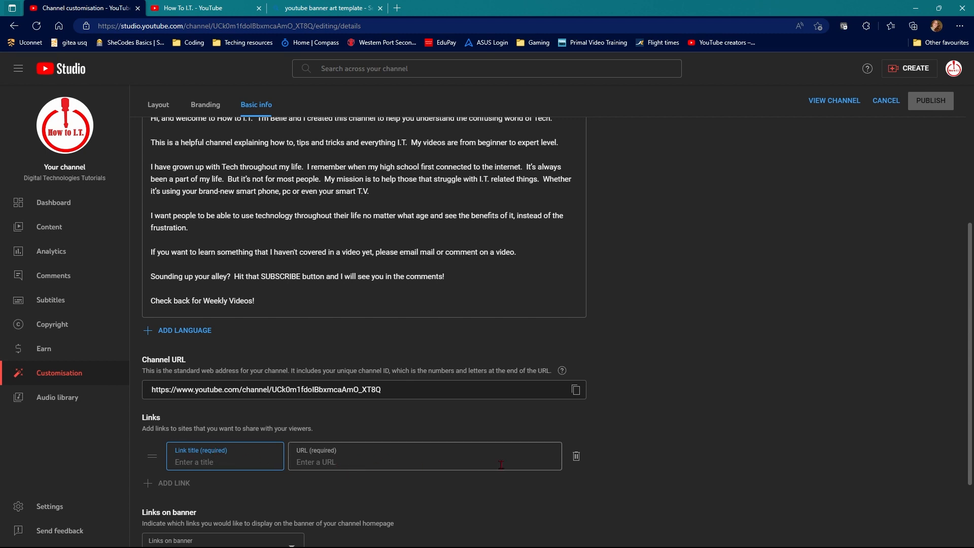
pyautogui.click(188, 8)
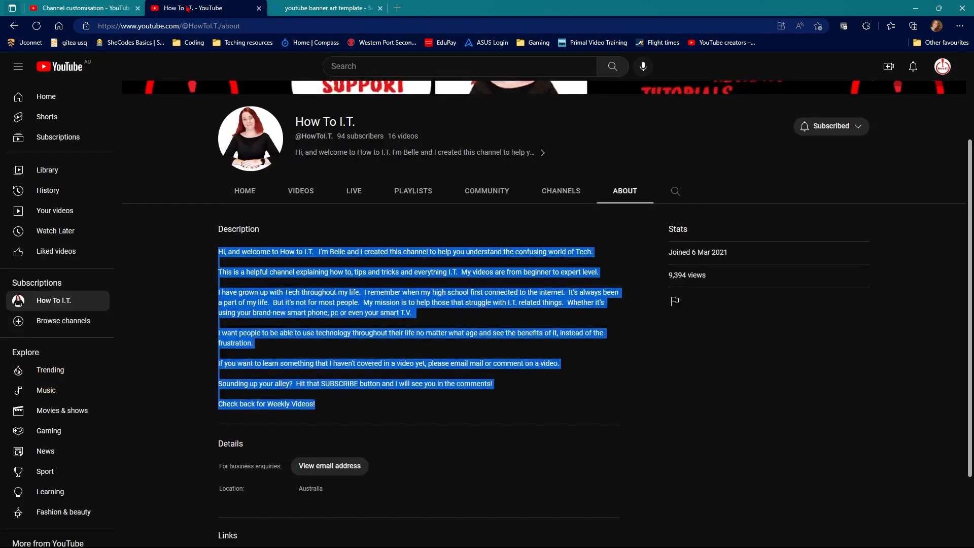
pyautogui.scroll(3, 515, 226)
pyautogui.click(587, 261)
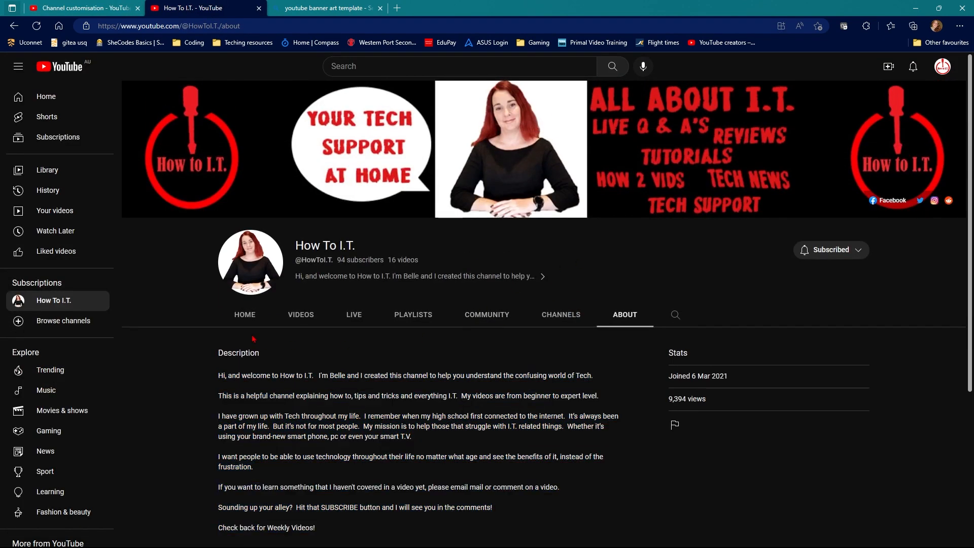
pyautogui.click(238, 315)
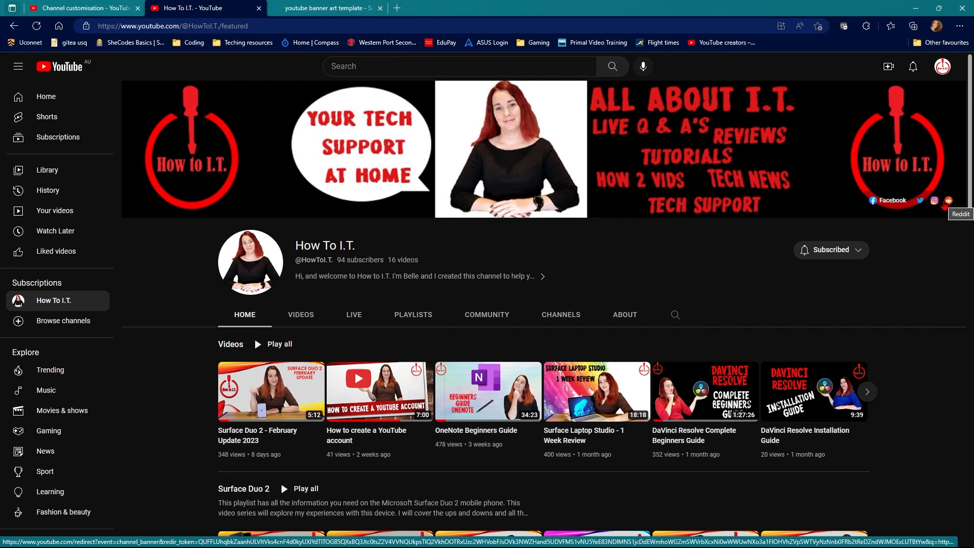
pyautogui.click(81, 8)
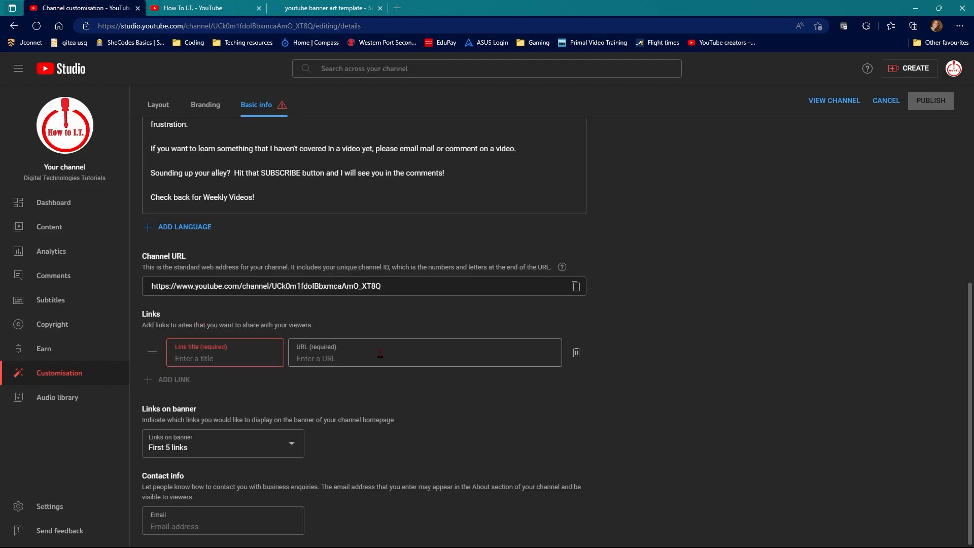
pyautogui.click(293, 443)
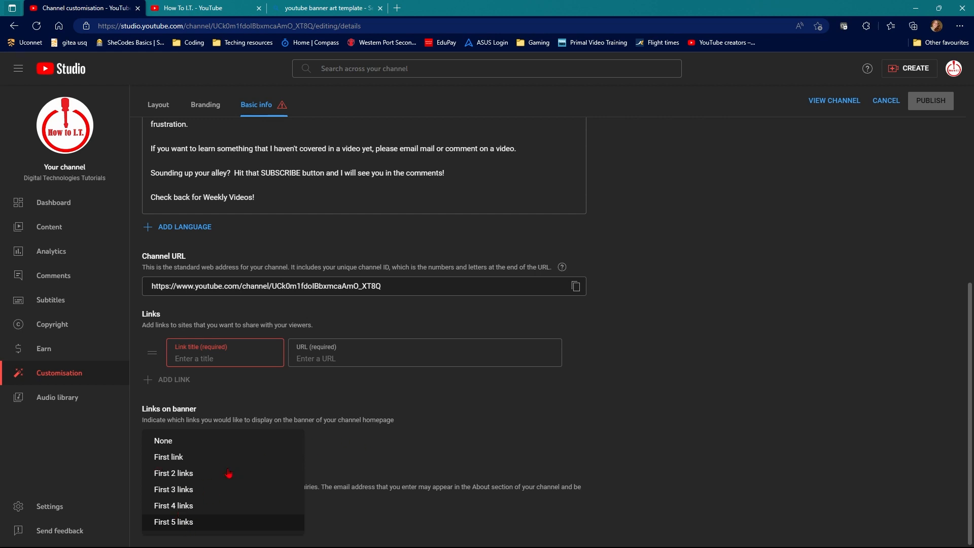
pyautogui.click(519, 424)
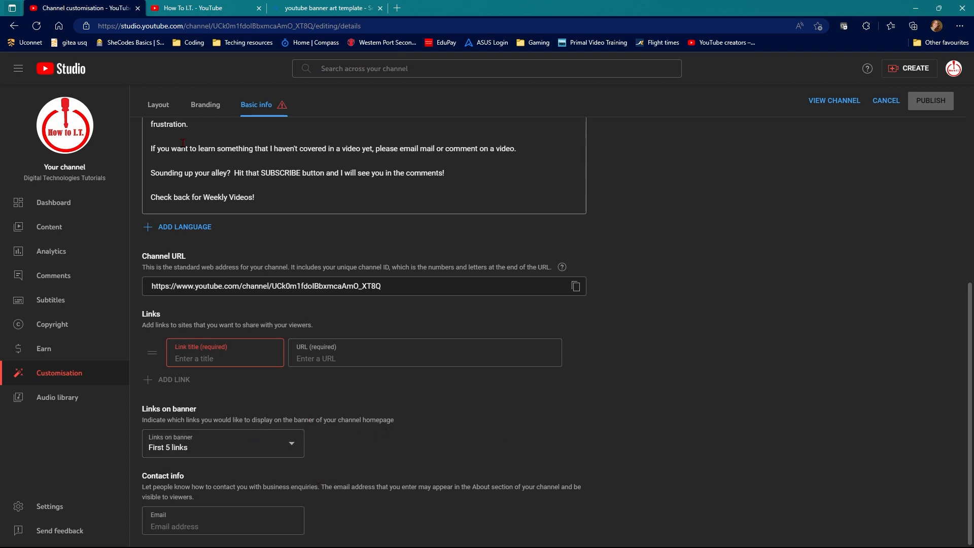
pyautogui.click(203, 9)
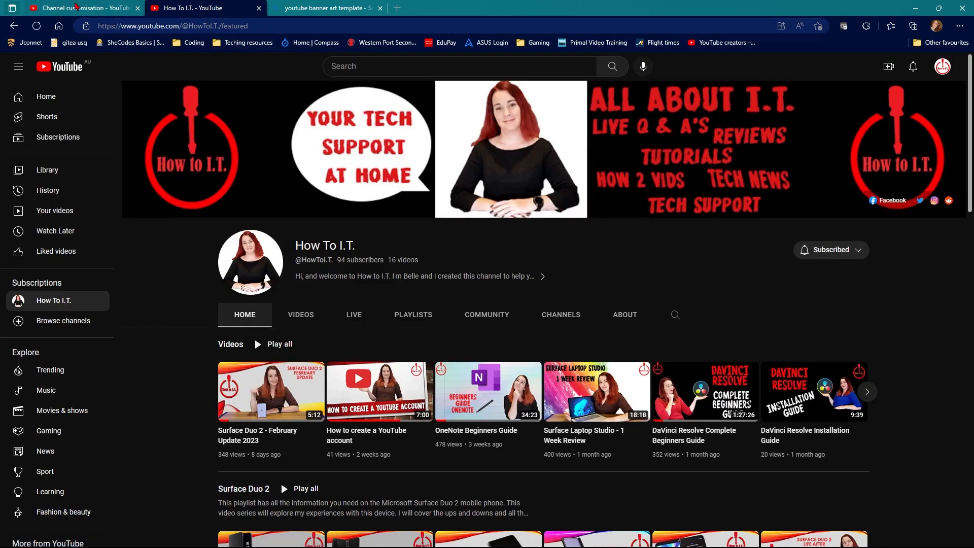
pyautogui.click(77, 7)
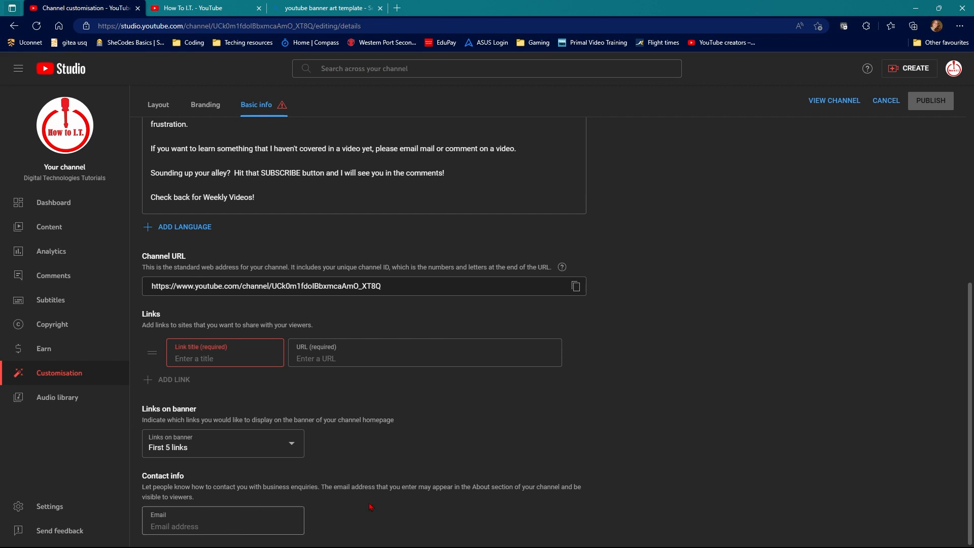
# Delete the empty link entry from the Links section.
pyautogui.scroll(4, 751, 405)
pyautogui.scroll(3, 752, 422)
pyautogui.scroll(-5, 425, 479)
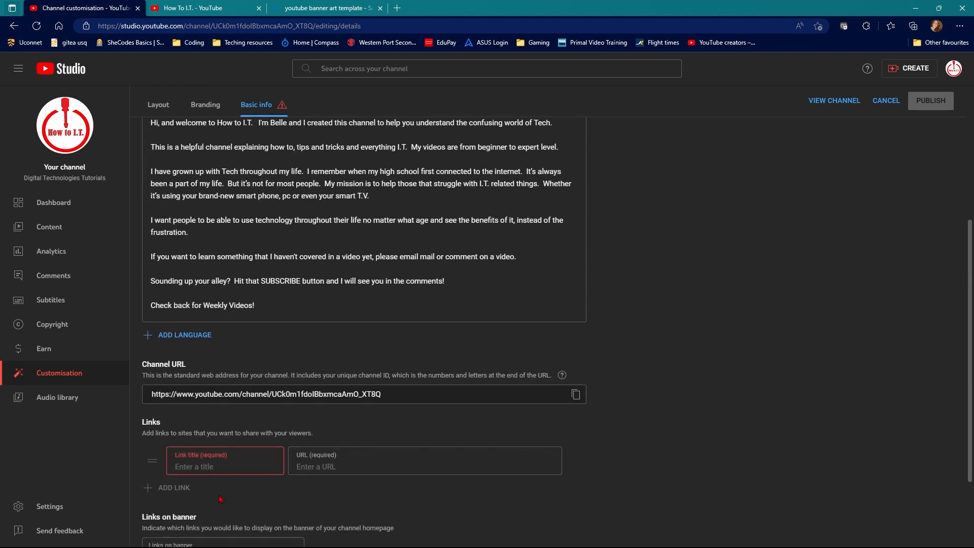
pyautogui.click(577, 460)
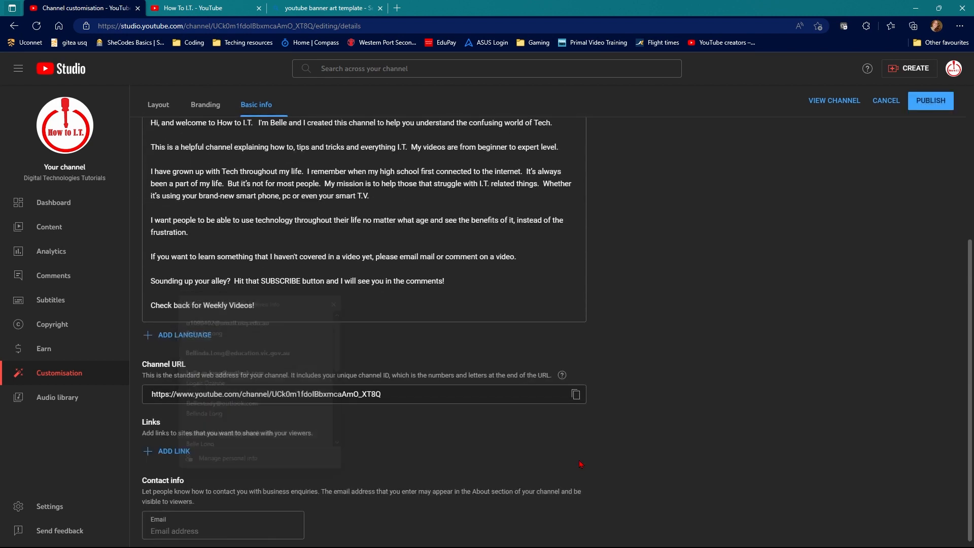
# Publish the basic info changes and go to the new channel page on YouTube.
pyautogui.scroll(5, 580, 464)
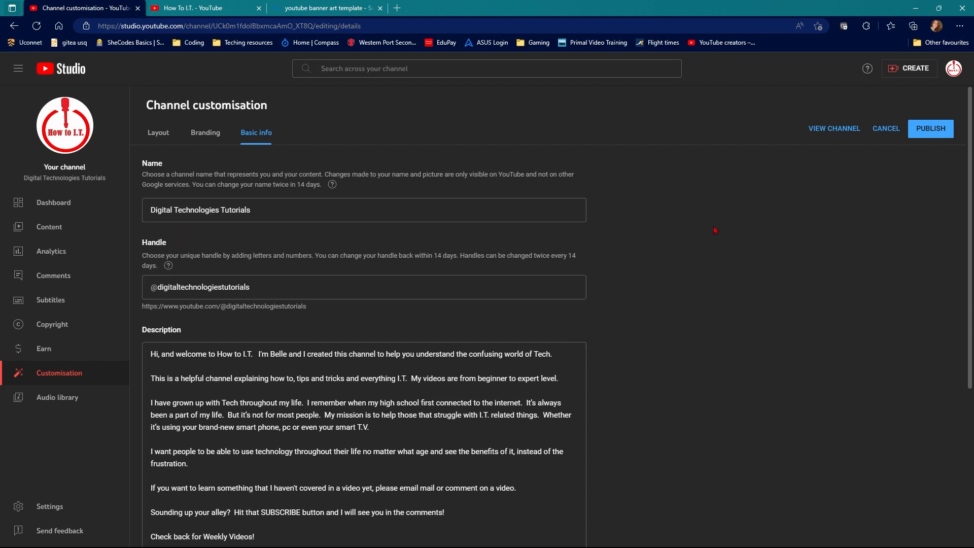
pyautogui.click(943, 135)
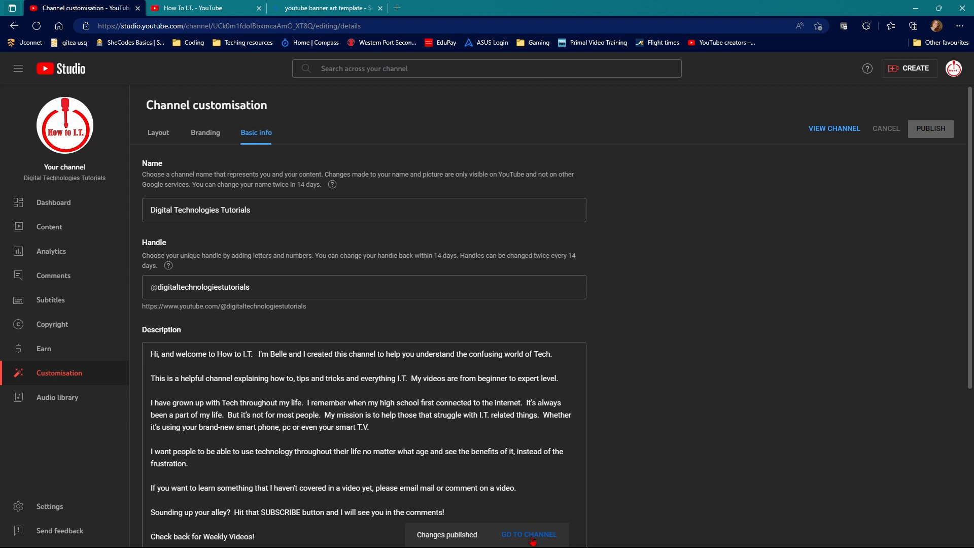
pyautogui.click(532, 539)
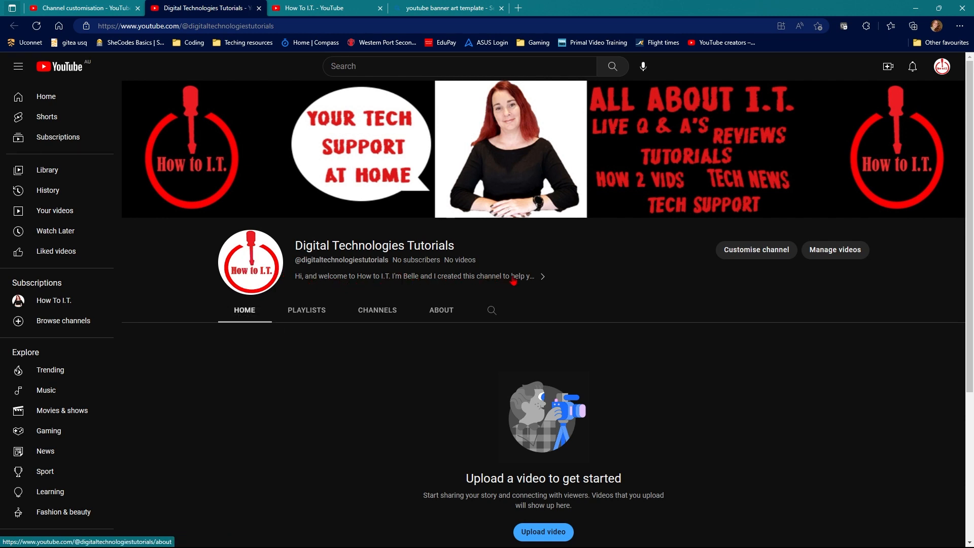
# View the channel's About tab with the welcome description, 13 Mar 2023 join date and Australia location.
pyautogui.click(441, 311)
pyautogui.scroll(-2, 352, 285)
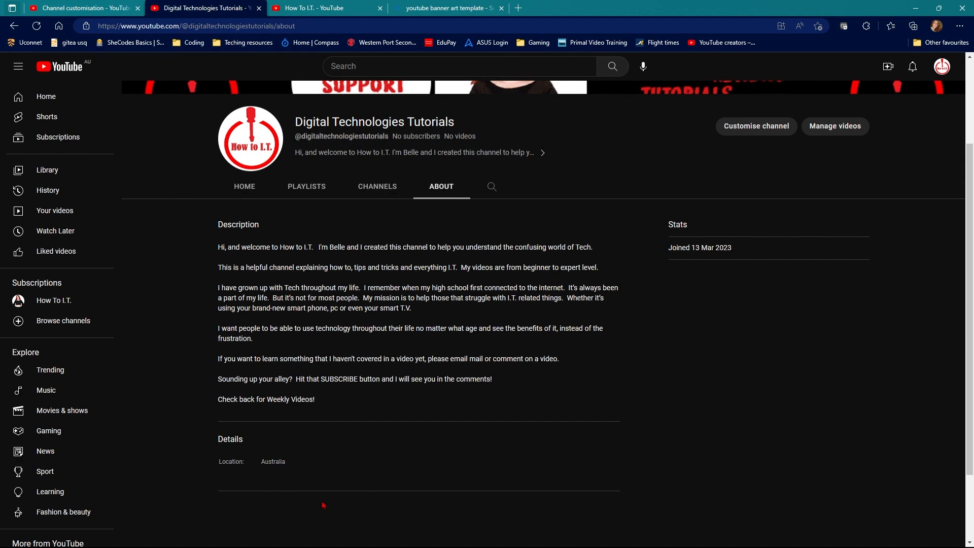
pyautogui.scroll(4, 630, 493)
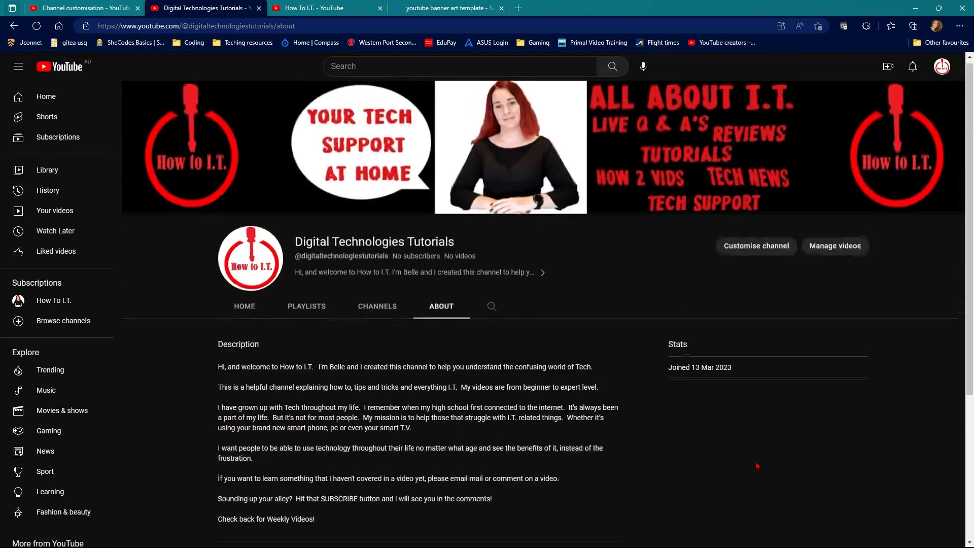